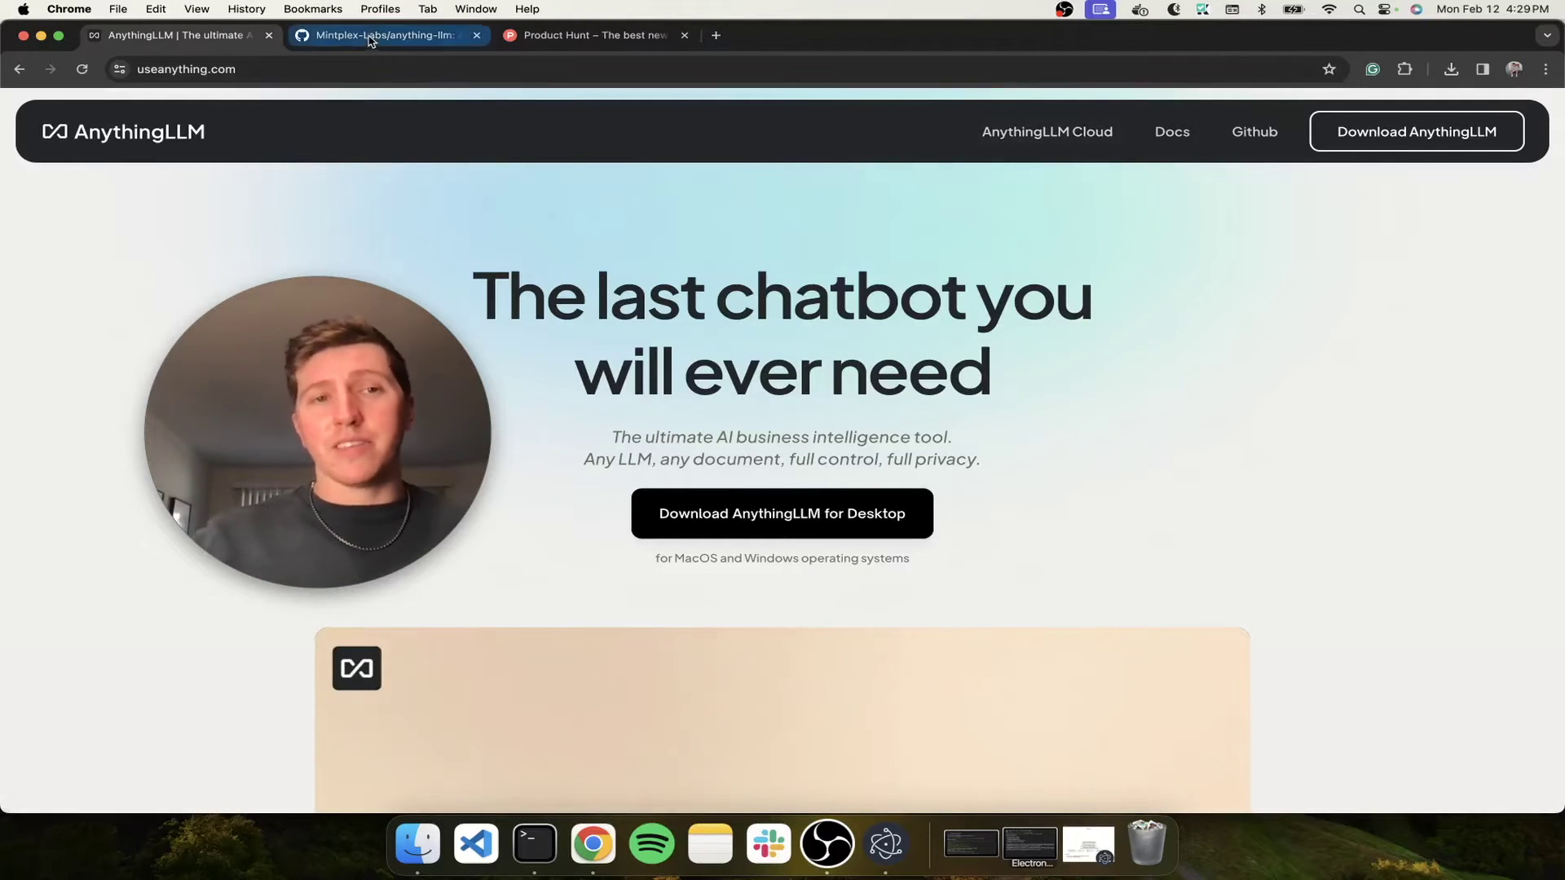
Step: View Product Hunt's support chat widget as an example of an embedded chat and return to the AnythingLLM website
{"action": "left_click", "coordinate": [370, 37]}
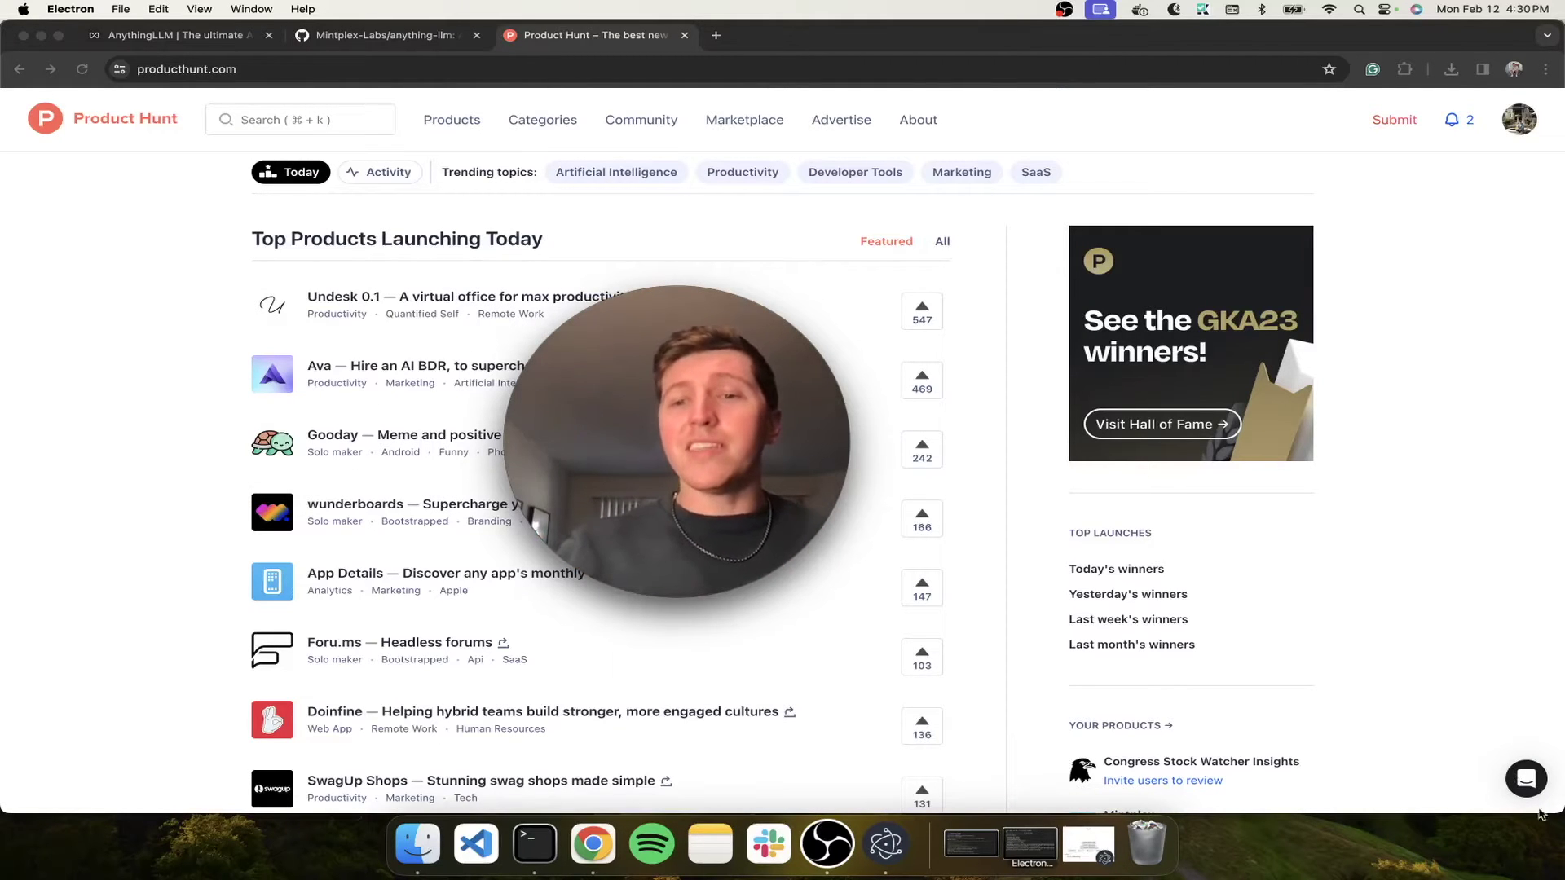
{"action": "left_click", "coordinate": [1524, 773]}
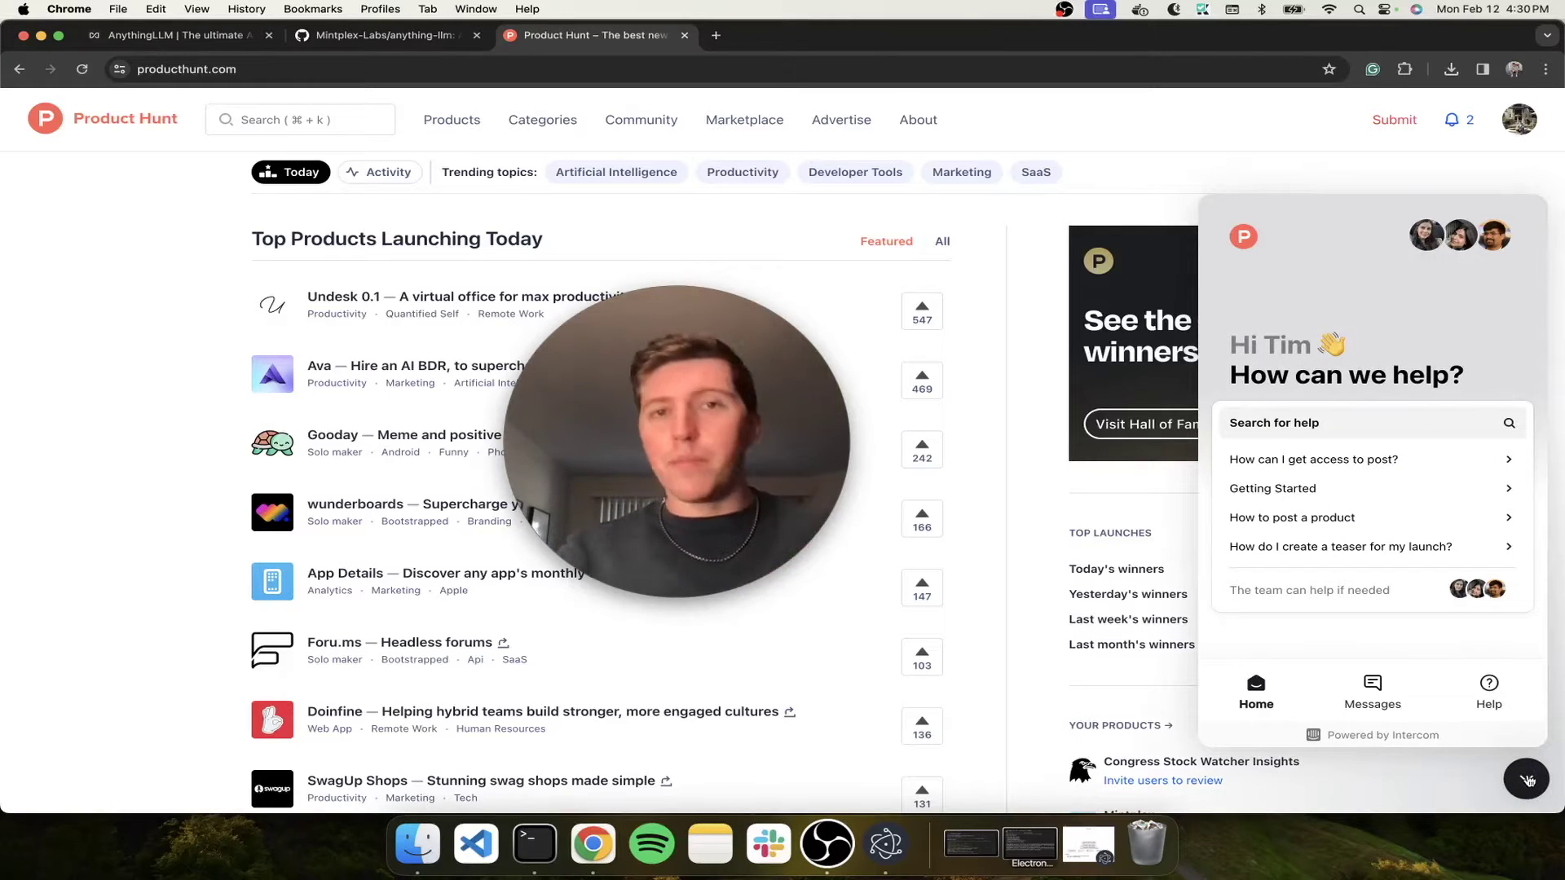
{"action": "left_click", "coordinate": [1527, 780]}
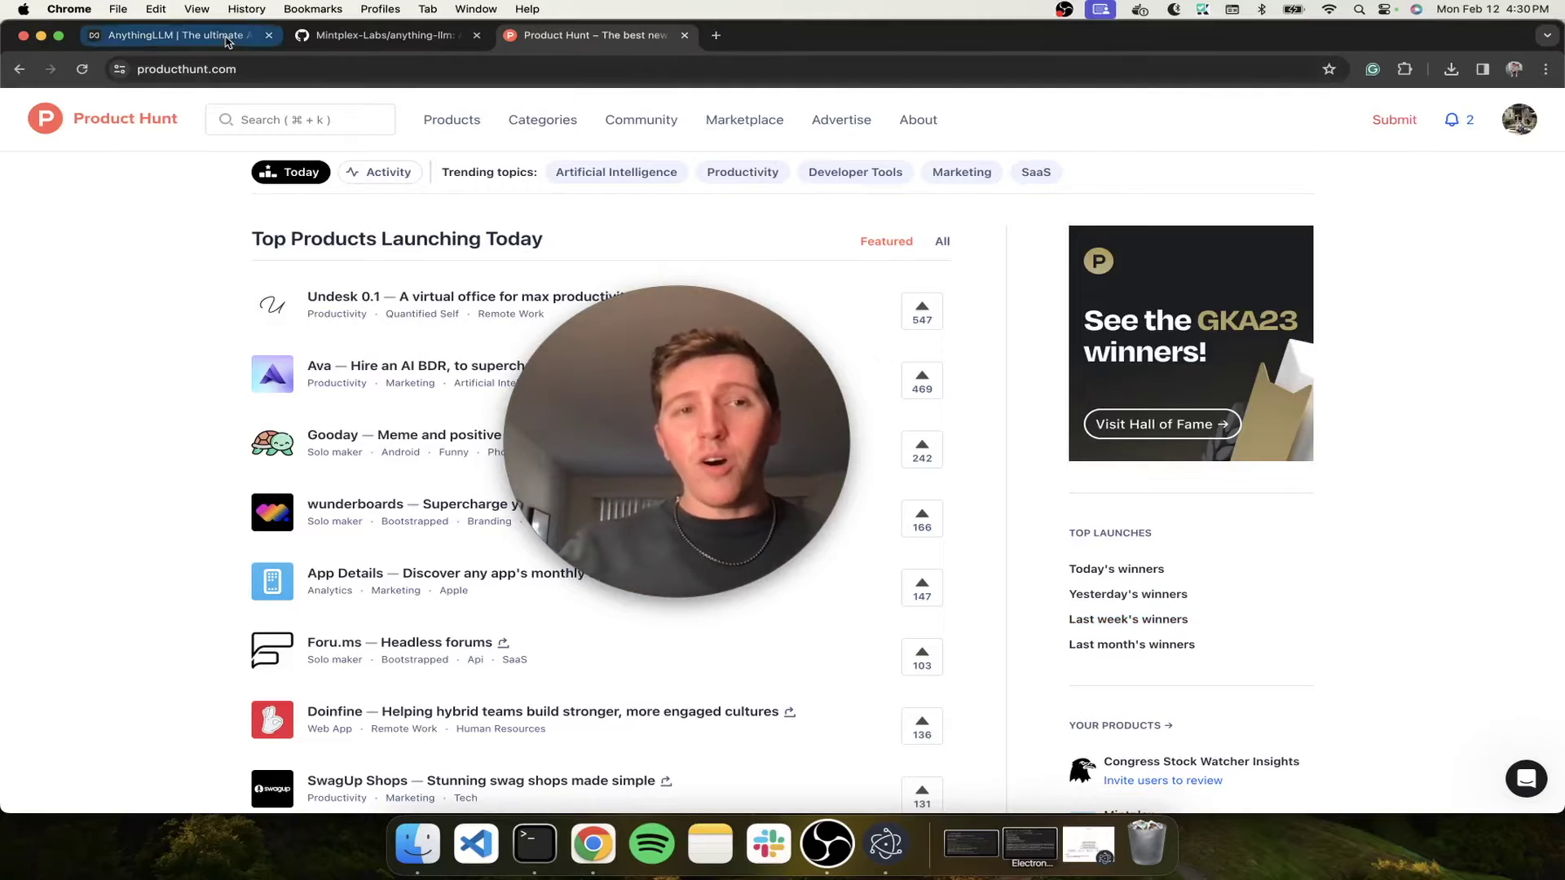
{"action": "left_click", "coordinate": [176, 35]}
{"action": "left_click", "coordinate": [685, 344]}
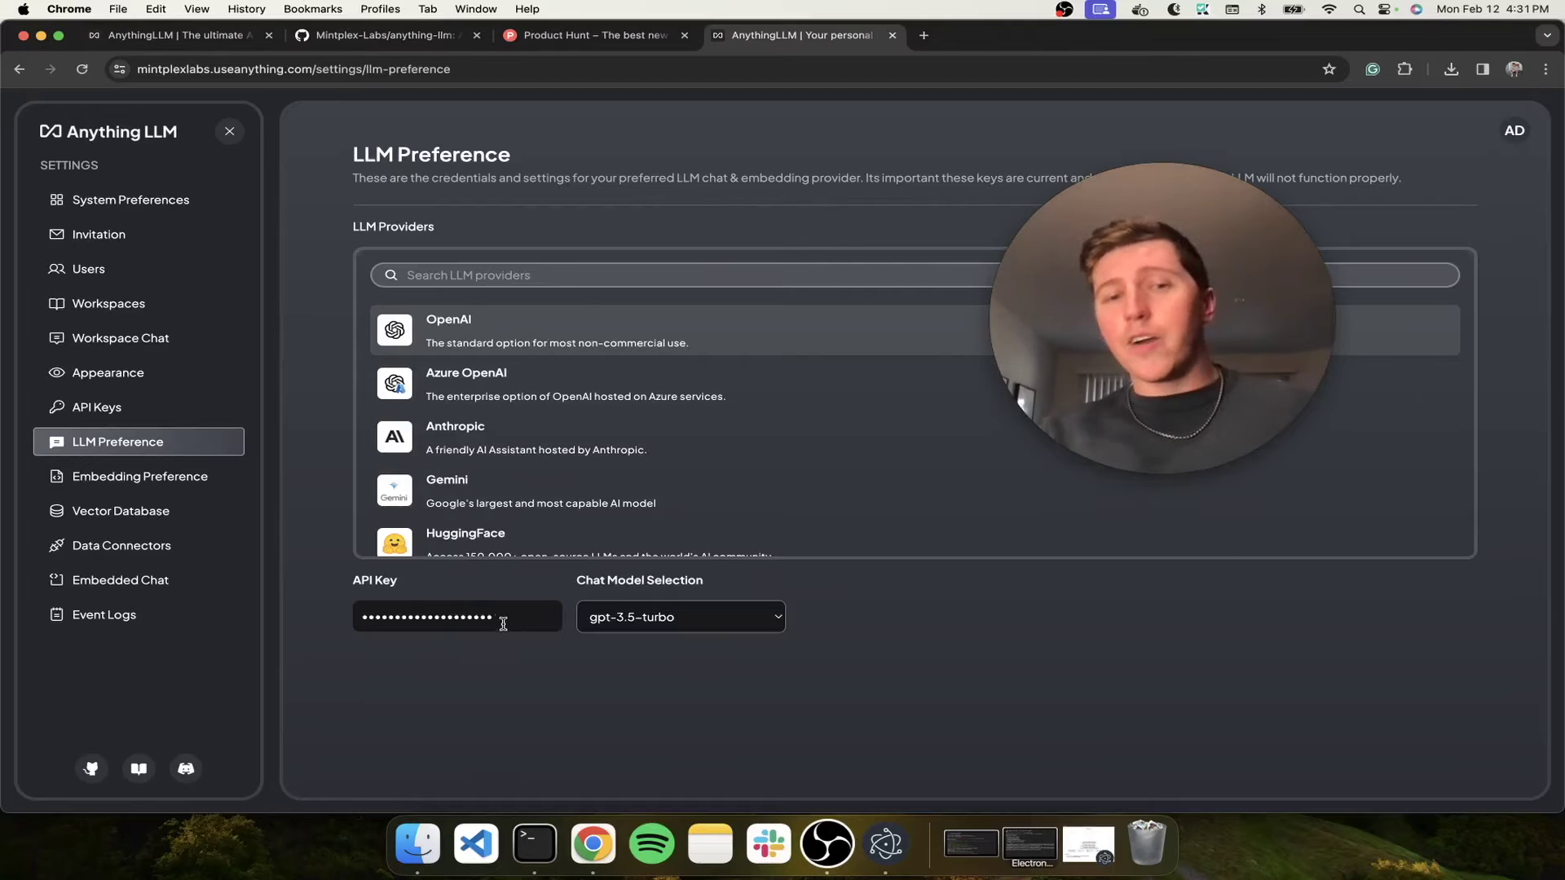
Step: Review the selectable OpenAI chat models and the available LLM providers in the LLM preferences, and leave the settings
{"action": "left_click", "coordinate": [713, 626]}
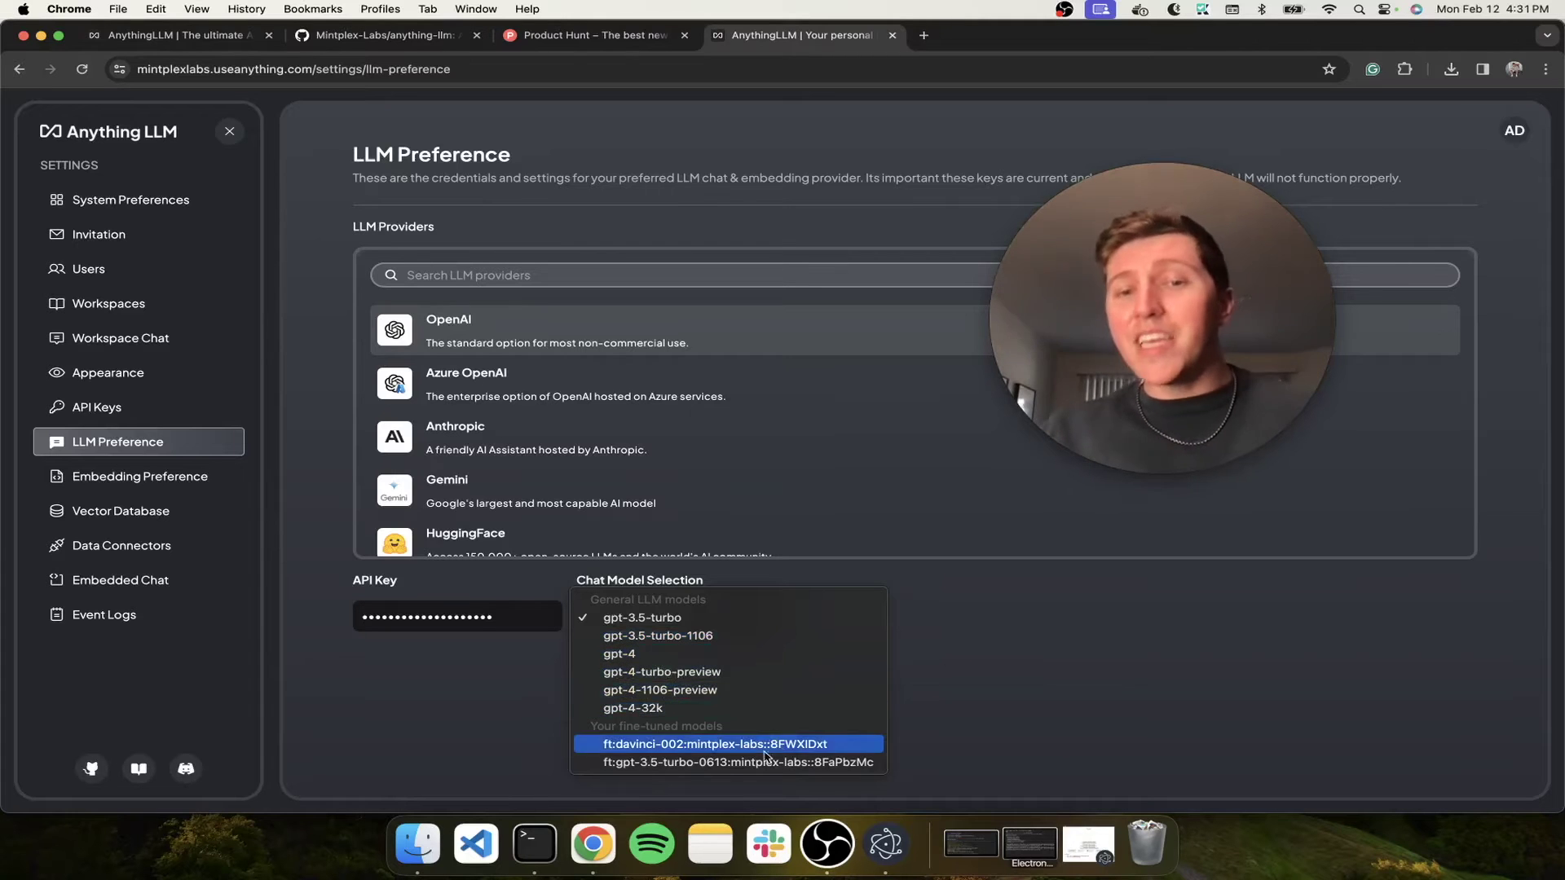
{"action": "left_click", "coordinate": [1000, 678]}
{"action": "scroll", "coordinate": [603, 440], "scroll_direction": "down", "scroll_amount": 5}
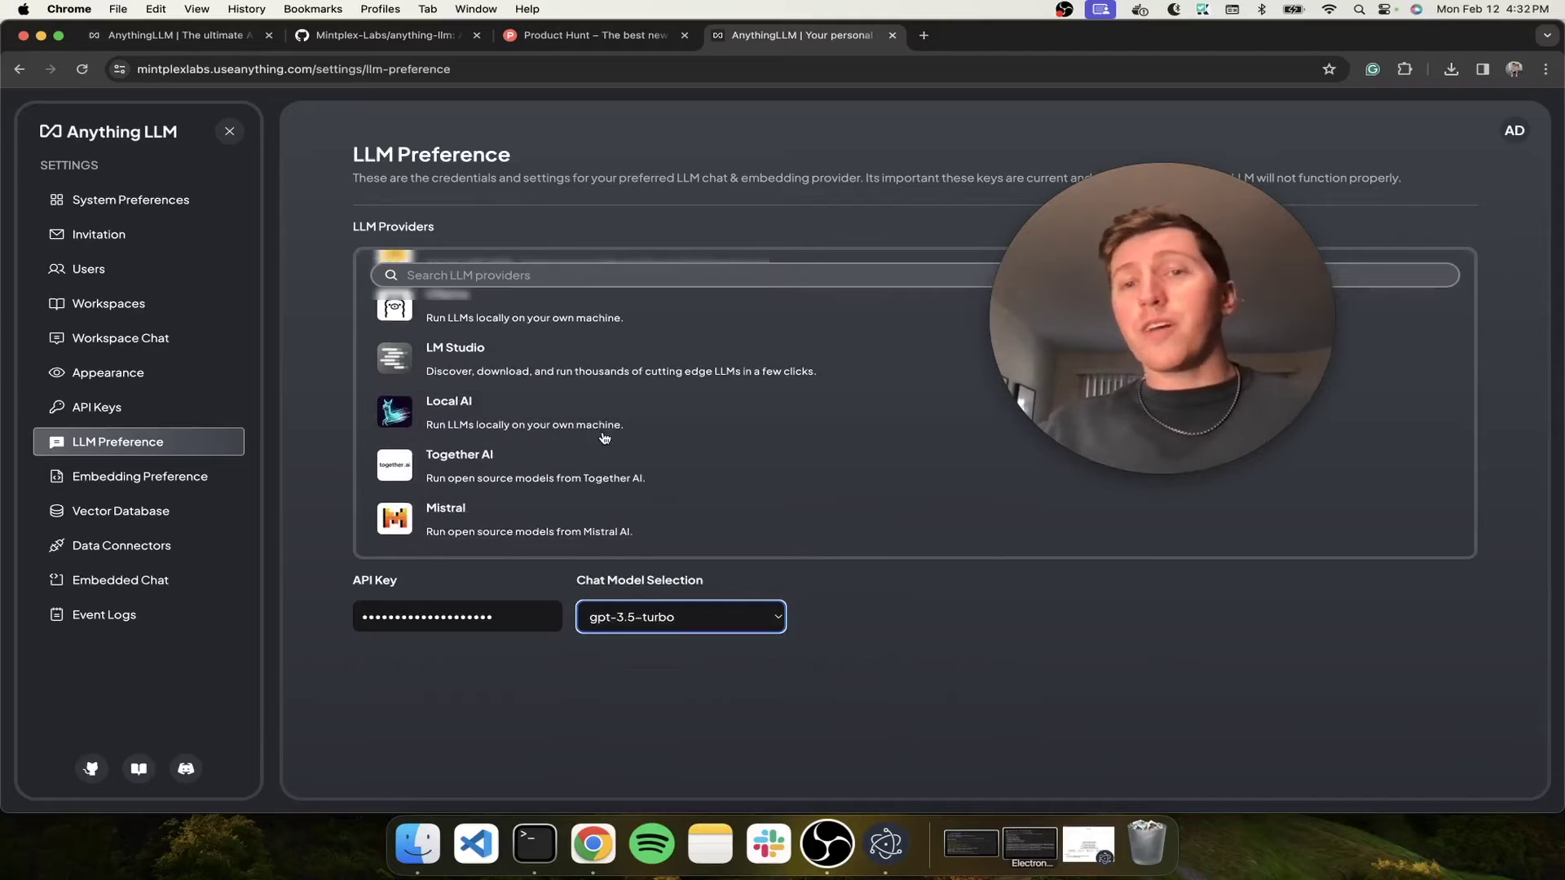
{"action": "scroll", "coordinate": [603, 438], "scroll_direction": "up", "scroll_amount": 3}
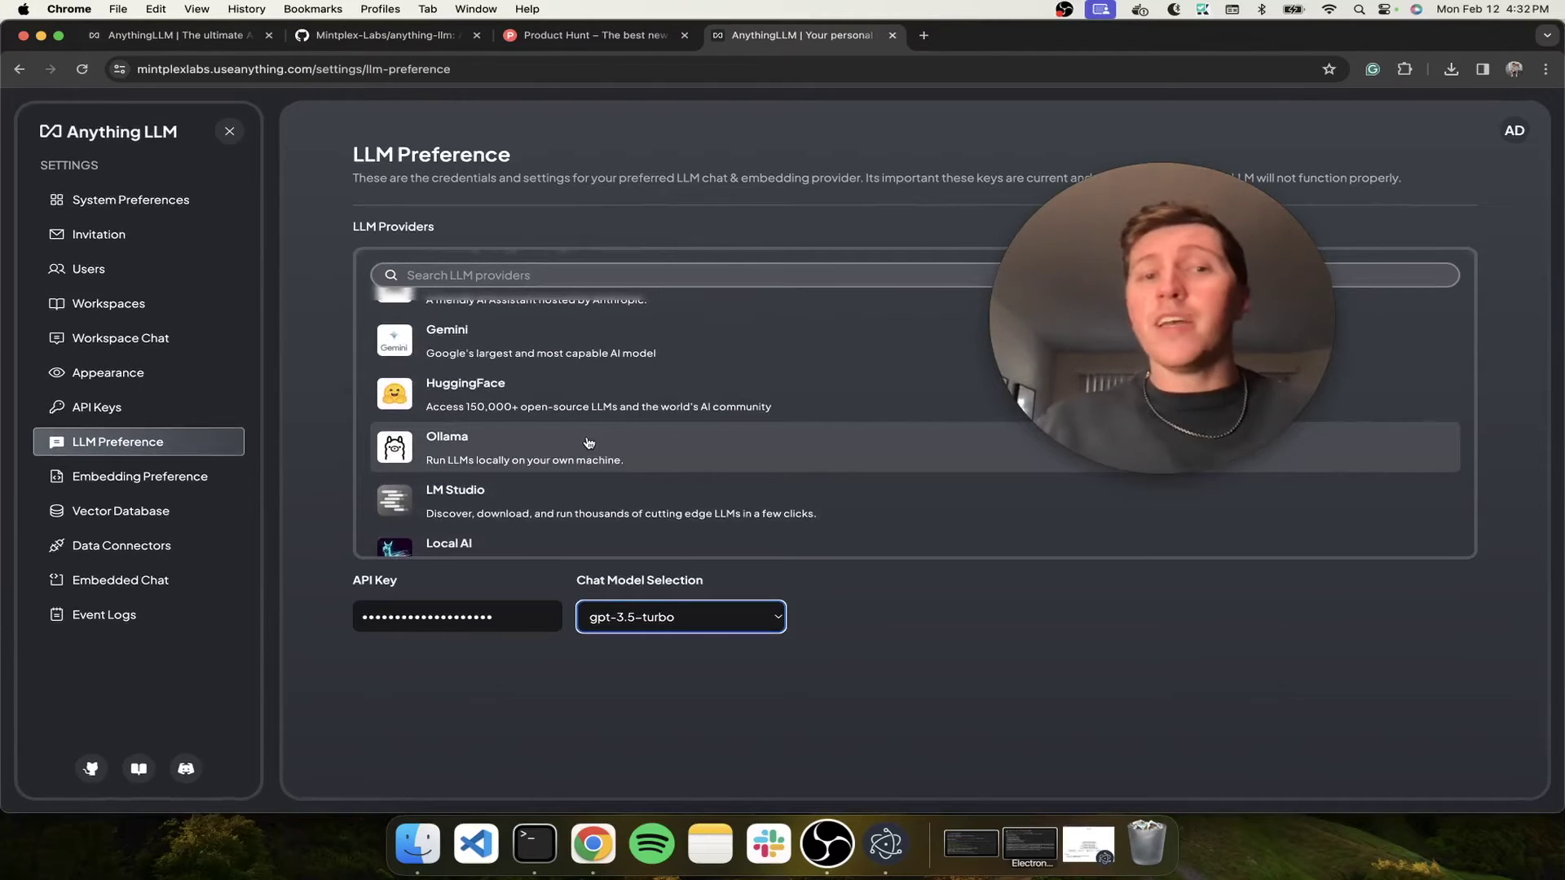
{"action": "scroll", "coordinate": [567, 477], "scroll_direction": "down", "scroll_amount": 1}
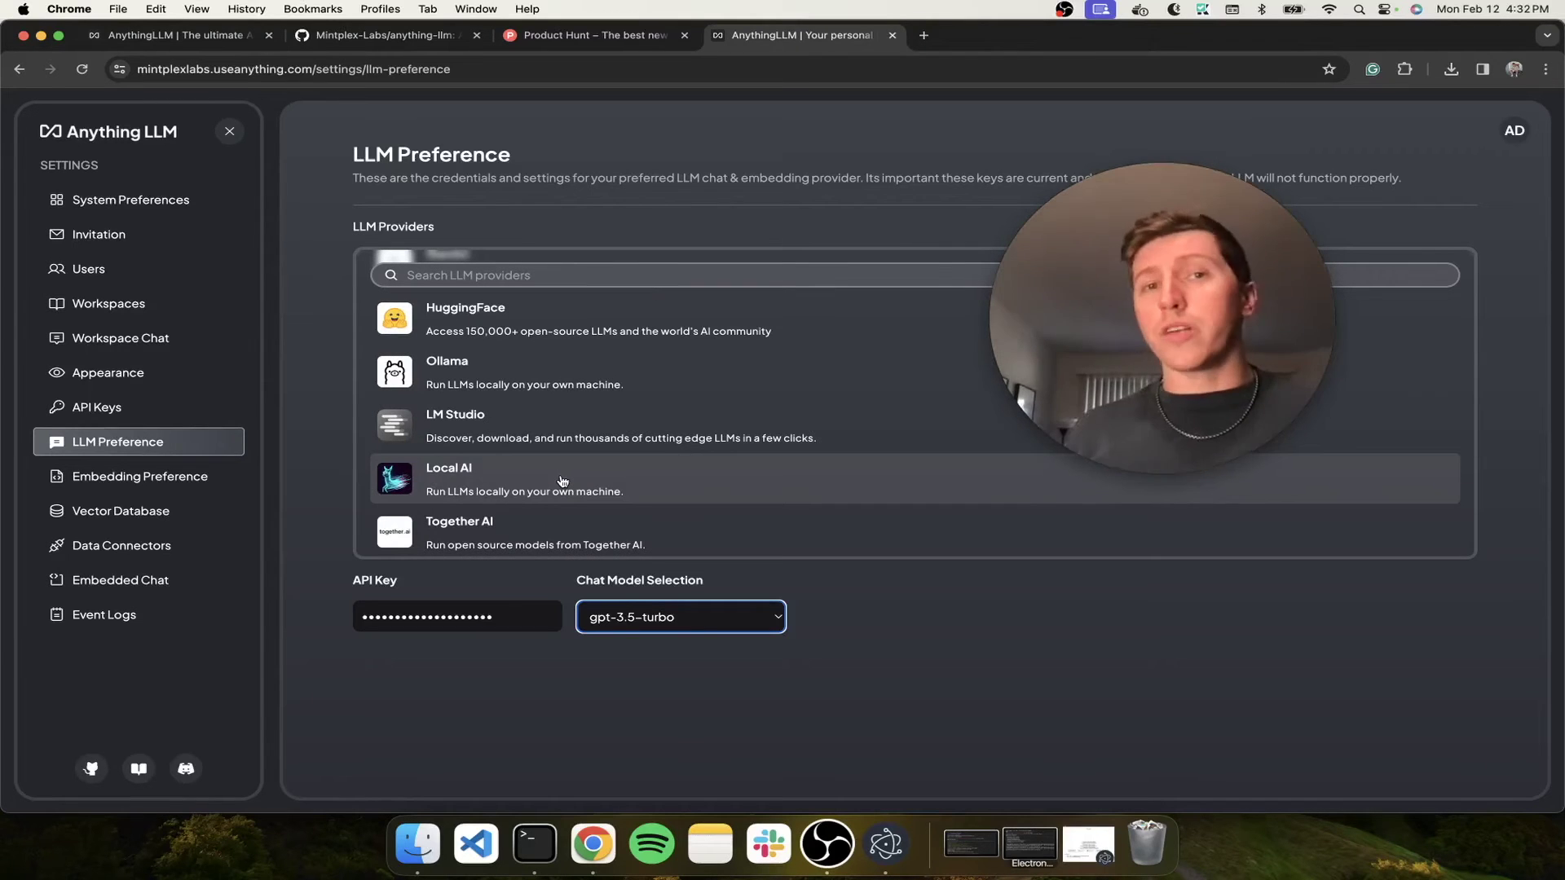
{"action": "left_click", "coordinate": [229, 131]}
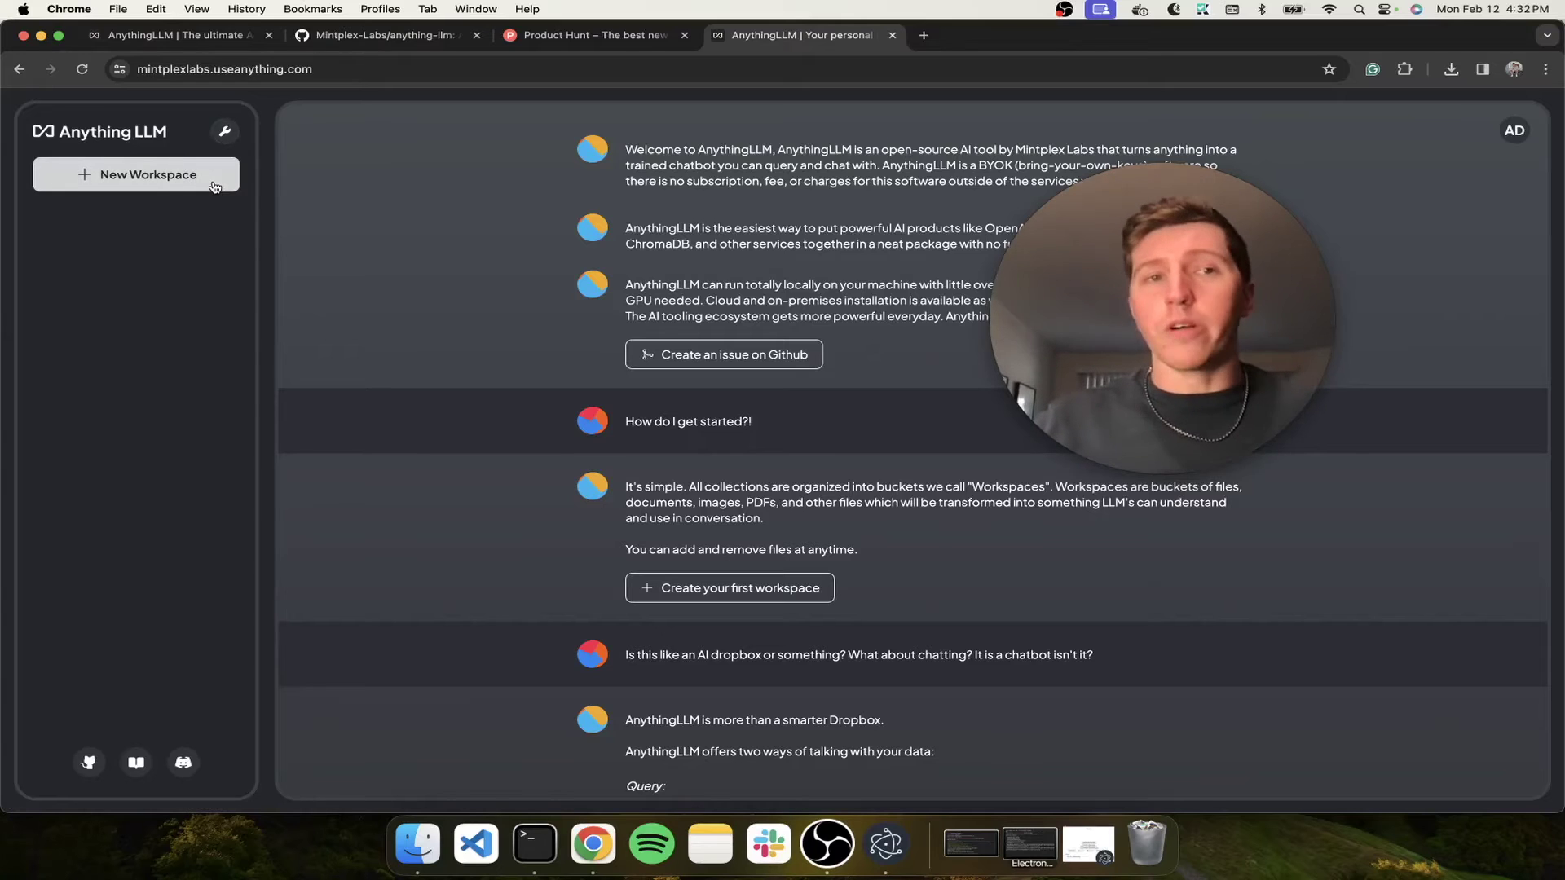
Step: Create a new workspace named "AnythingLLM"
{"action": "left_click", "coordinate": [215, 187]}
{"action": "left_click", "coordinate": [665, 443]}
{"action": "type", "text": "AnythingLLM"}
{"action": "key", "text": "Return"}
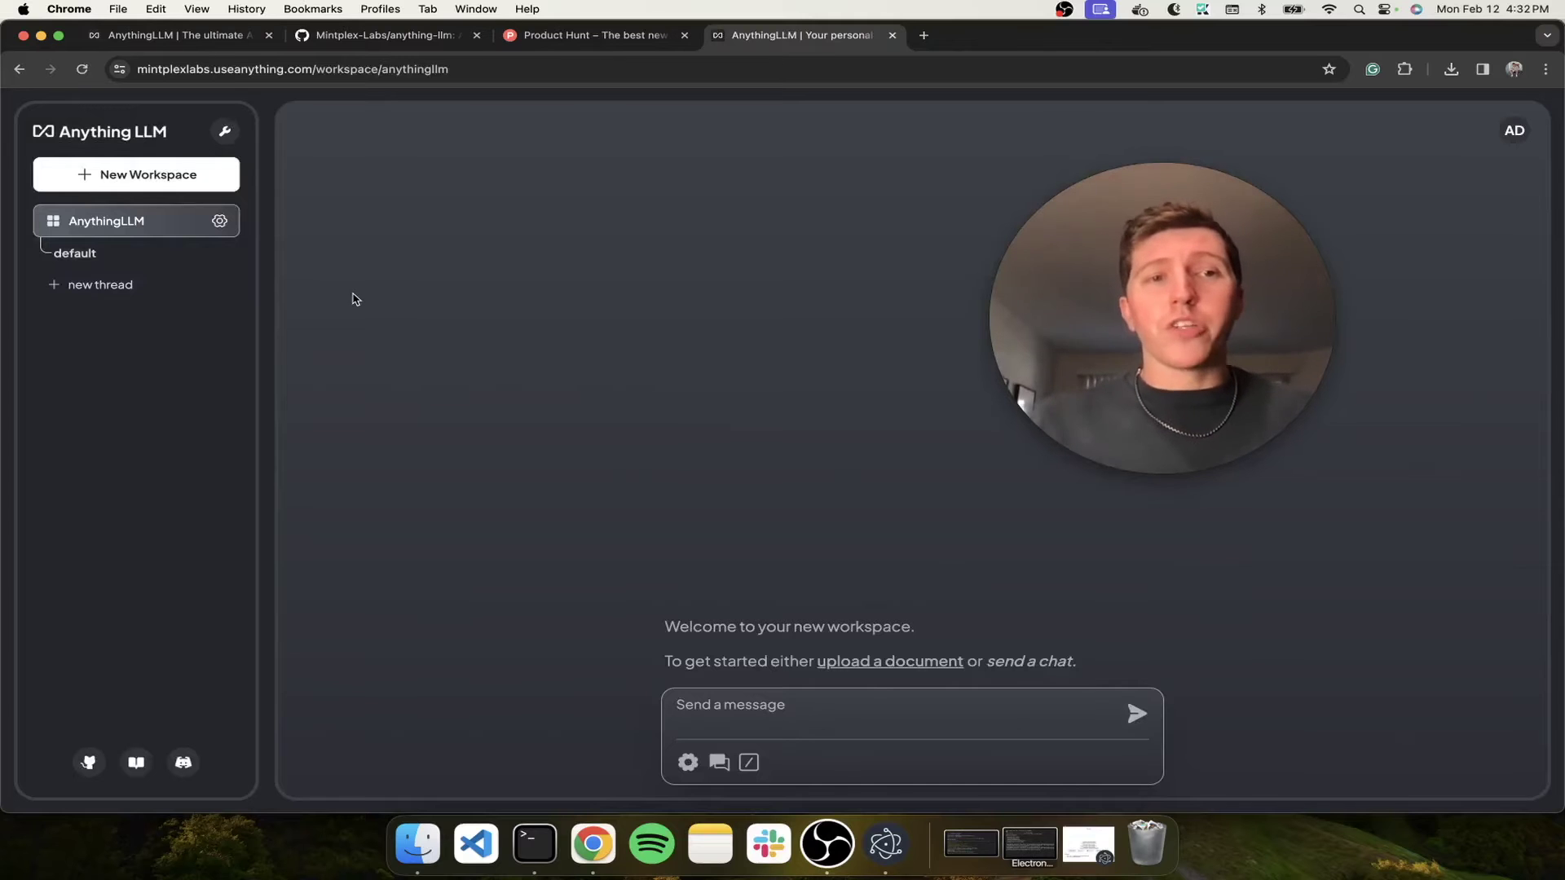
Step: Ask the workspace chat "What is AnythingLLM?"
{"action": "left_click", "coordinate": [822, 724]}
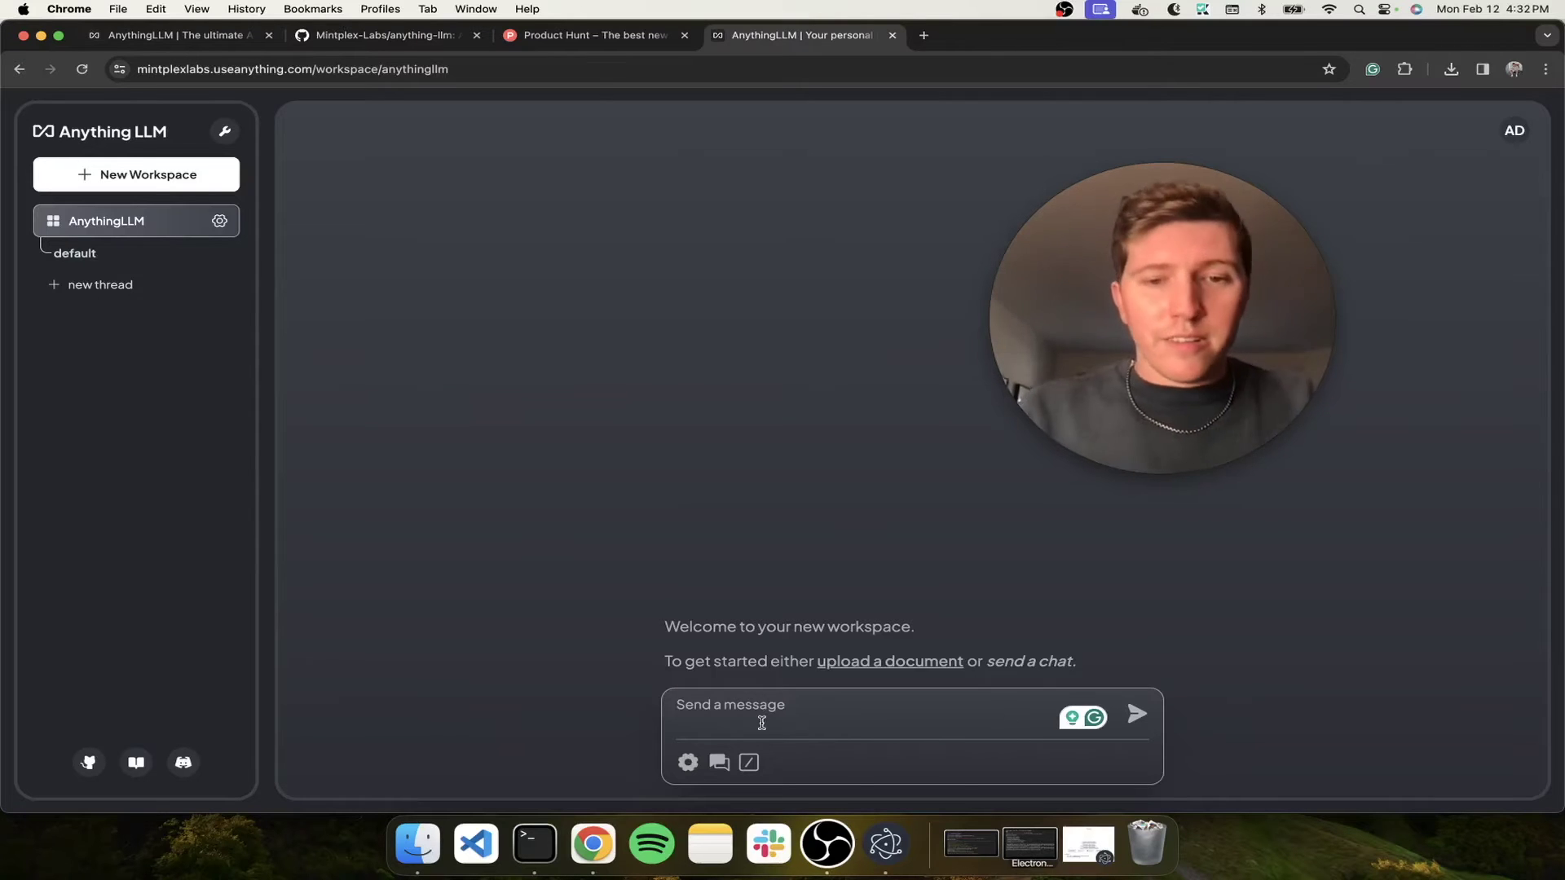
{"action": "type", "text": "What is AnythingLLM?"}
{"action": "key", "text": "Return"}
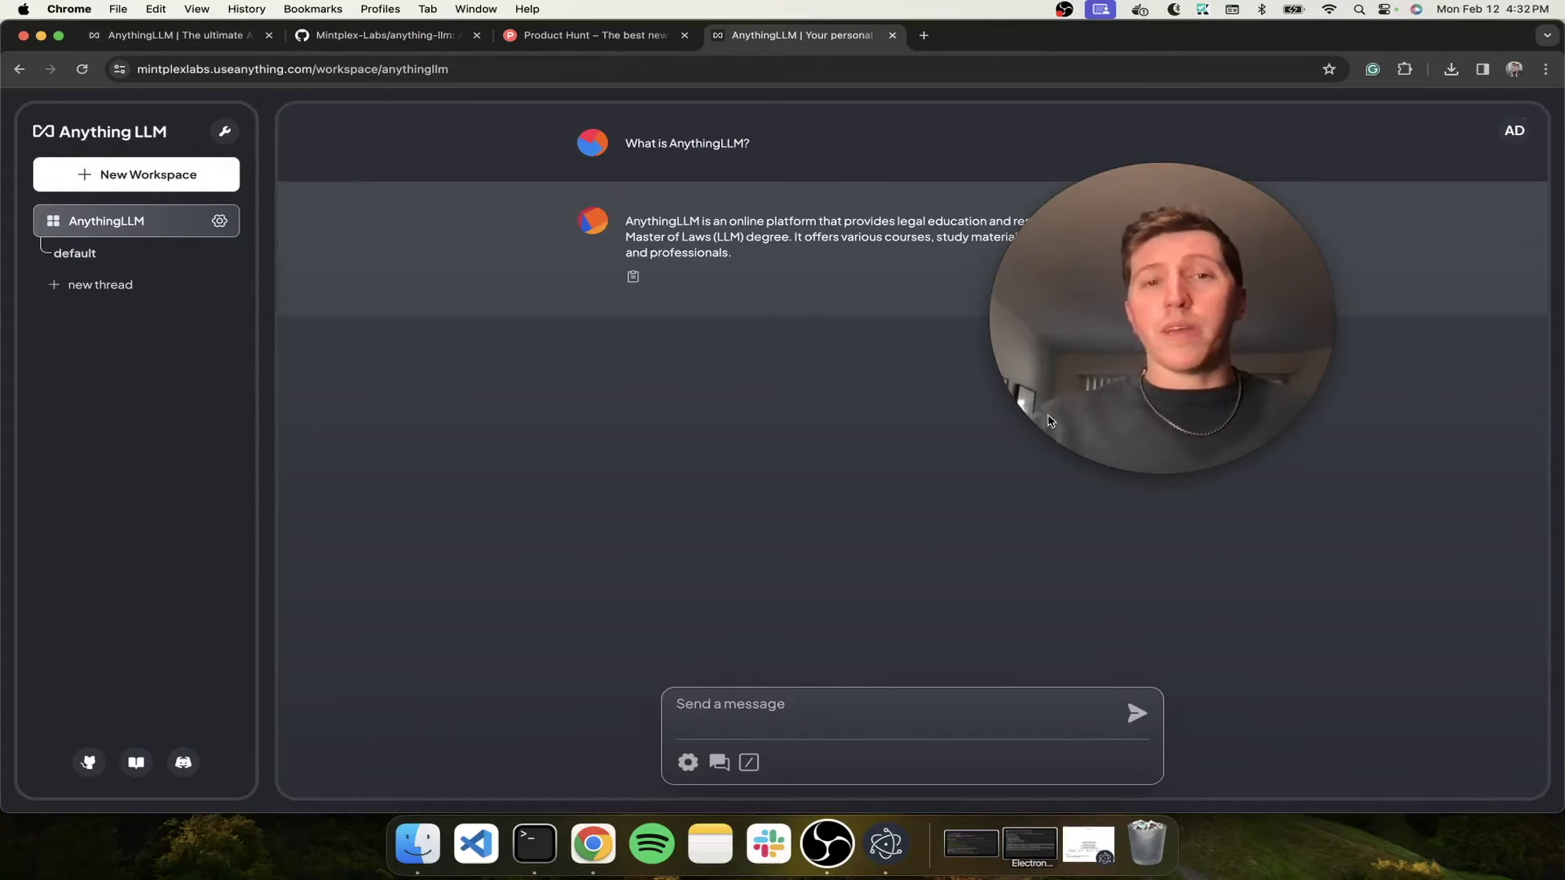
{"action": "left_click_drag", "start_coordinate": [1148, 364], "coordinate": [612, 492]}
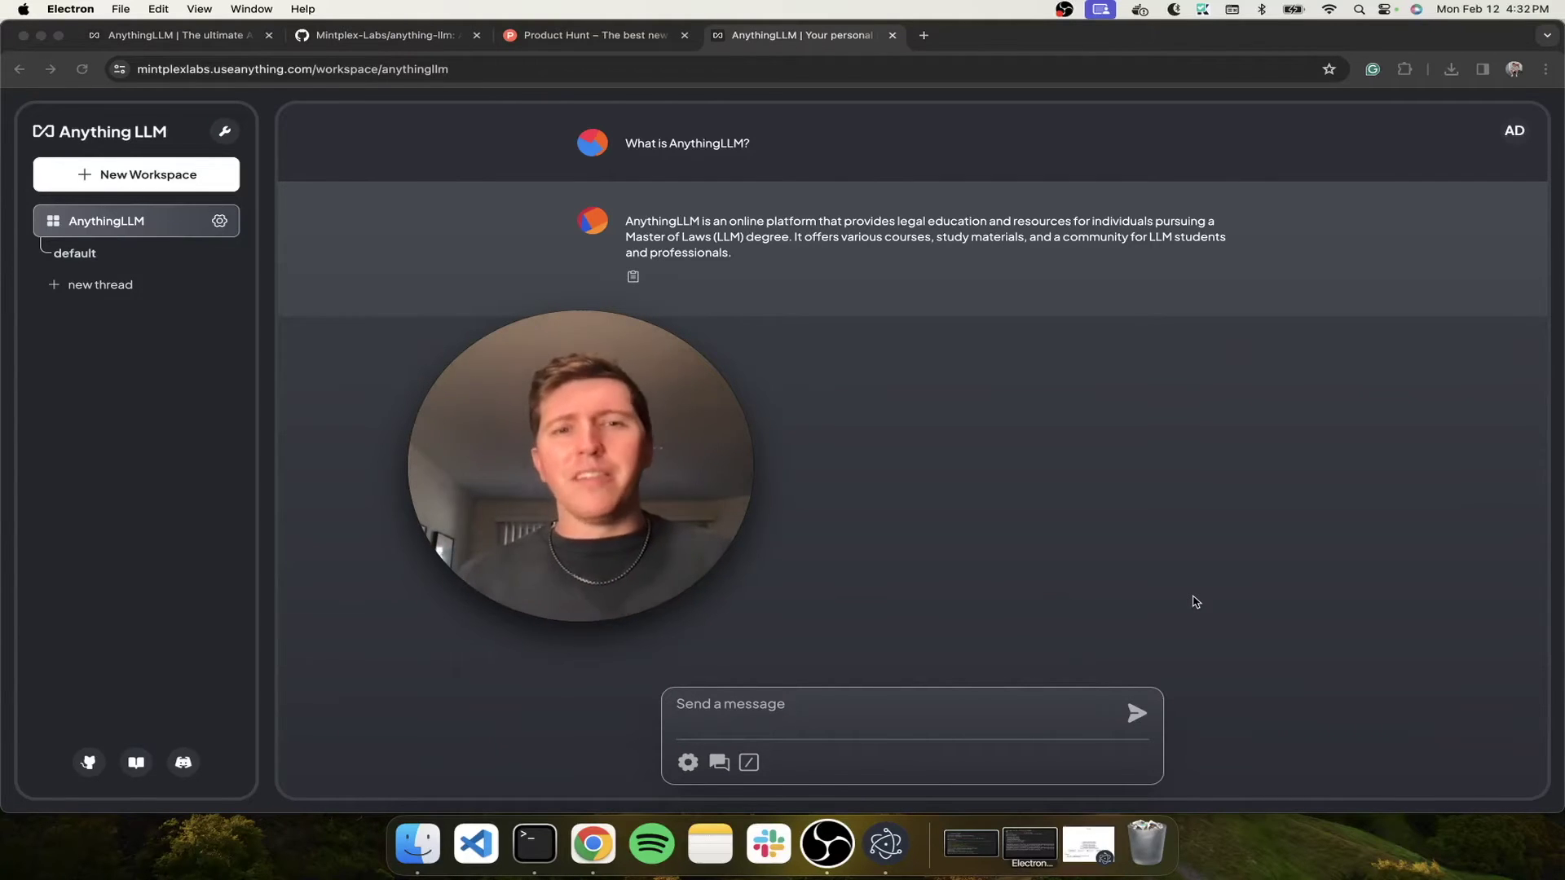
{"action": "left_click", "coordinate": [290, 231]}
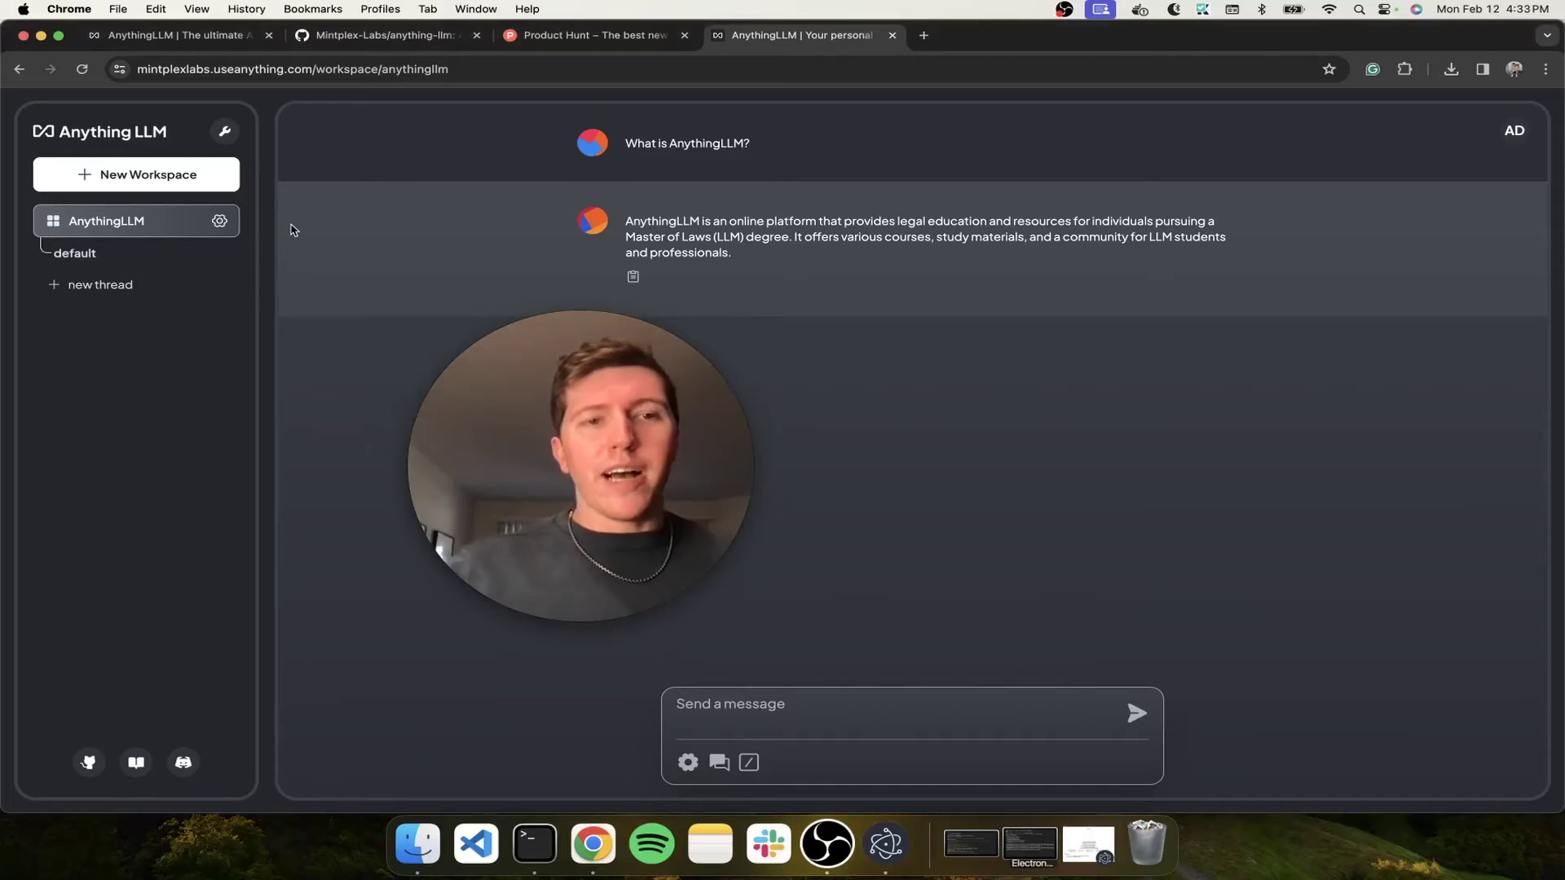
{"action": "left_click", "coordinate": [220, 224]}
{"action": "left_click_drag", "start_coordinate": [654, 498], "coordinate": [1490, 363]}
{"action": "left_click", "coordinate": [449, 324]}
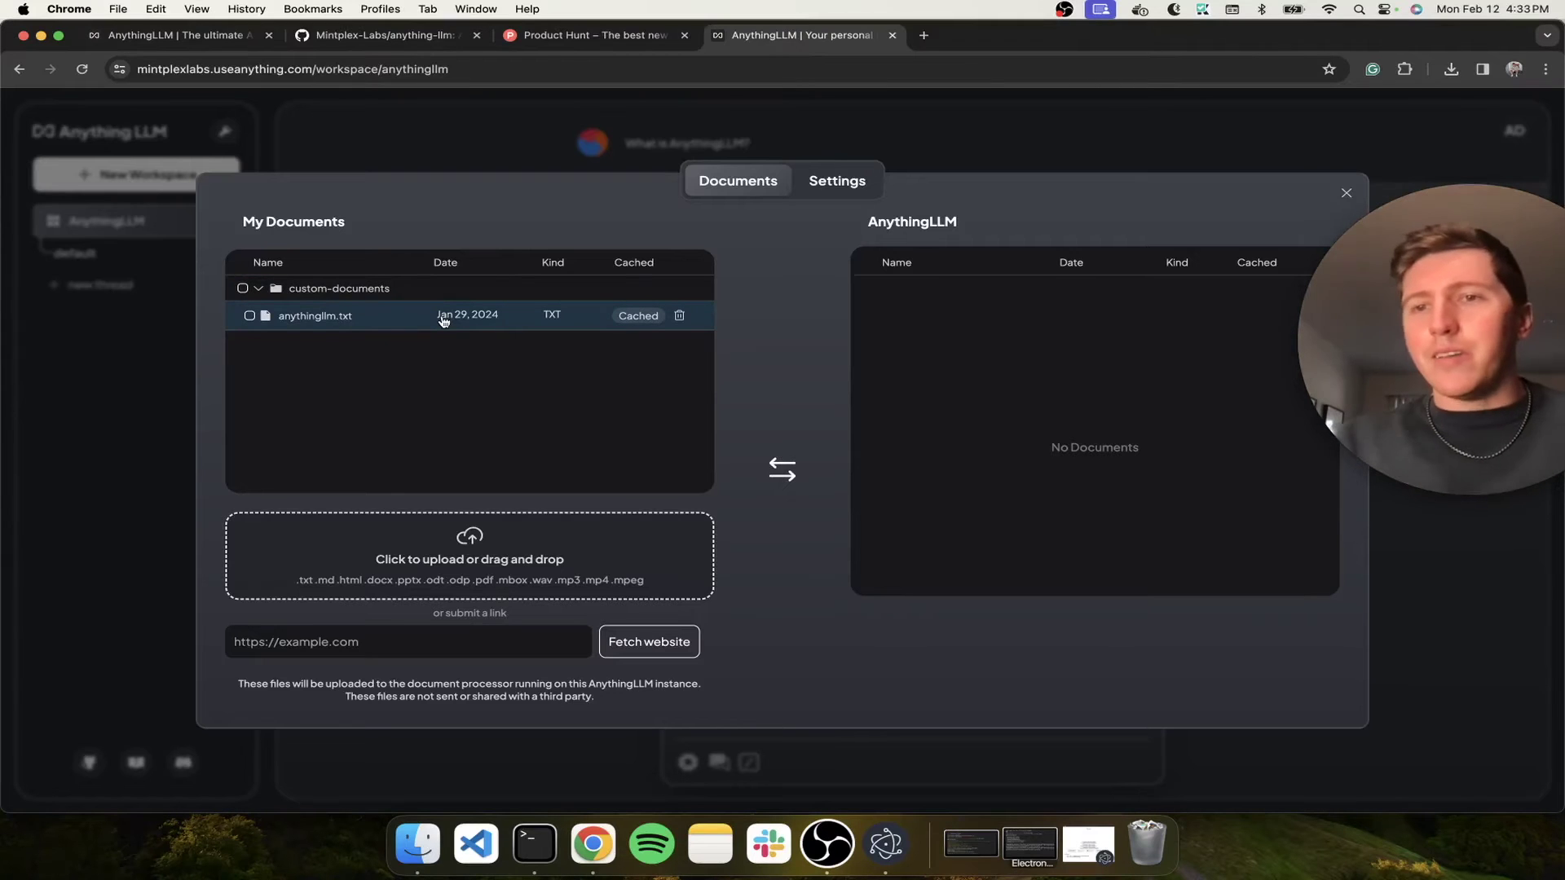
{"action": "left_click", "coordinate": [369, 641]}
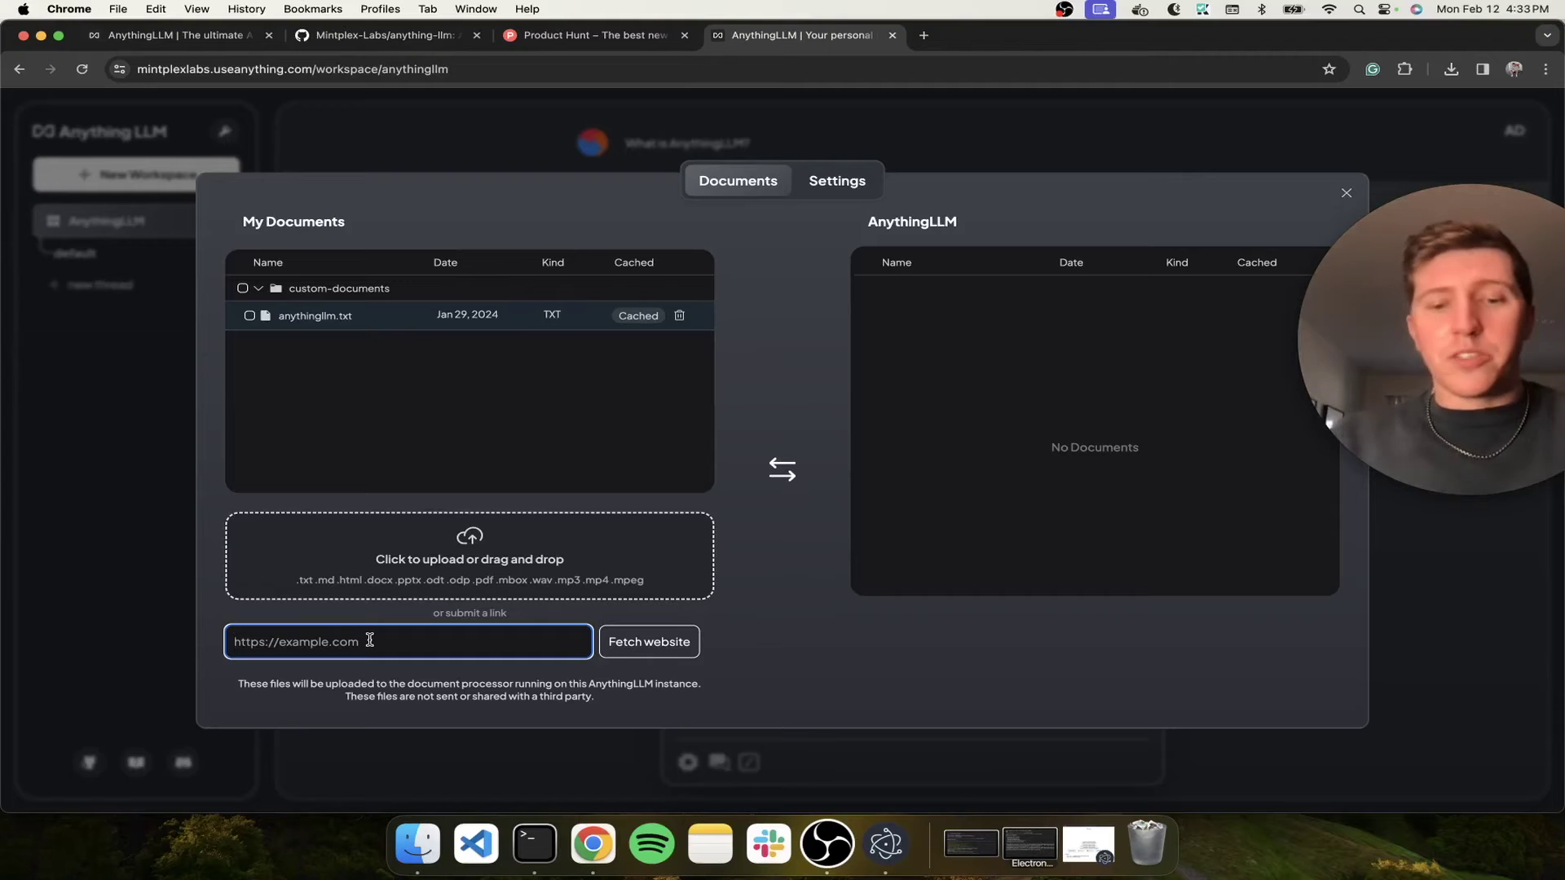
{"action": "type", "text": "https://useanything.com"}
{"action": "key", "text": "Return"}
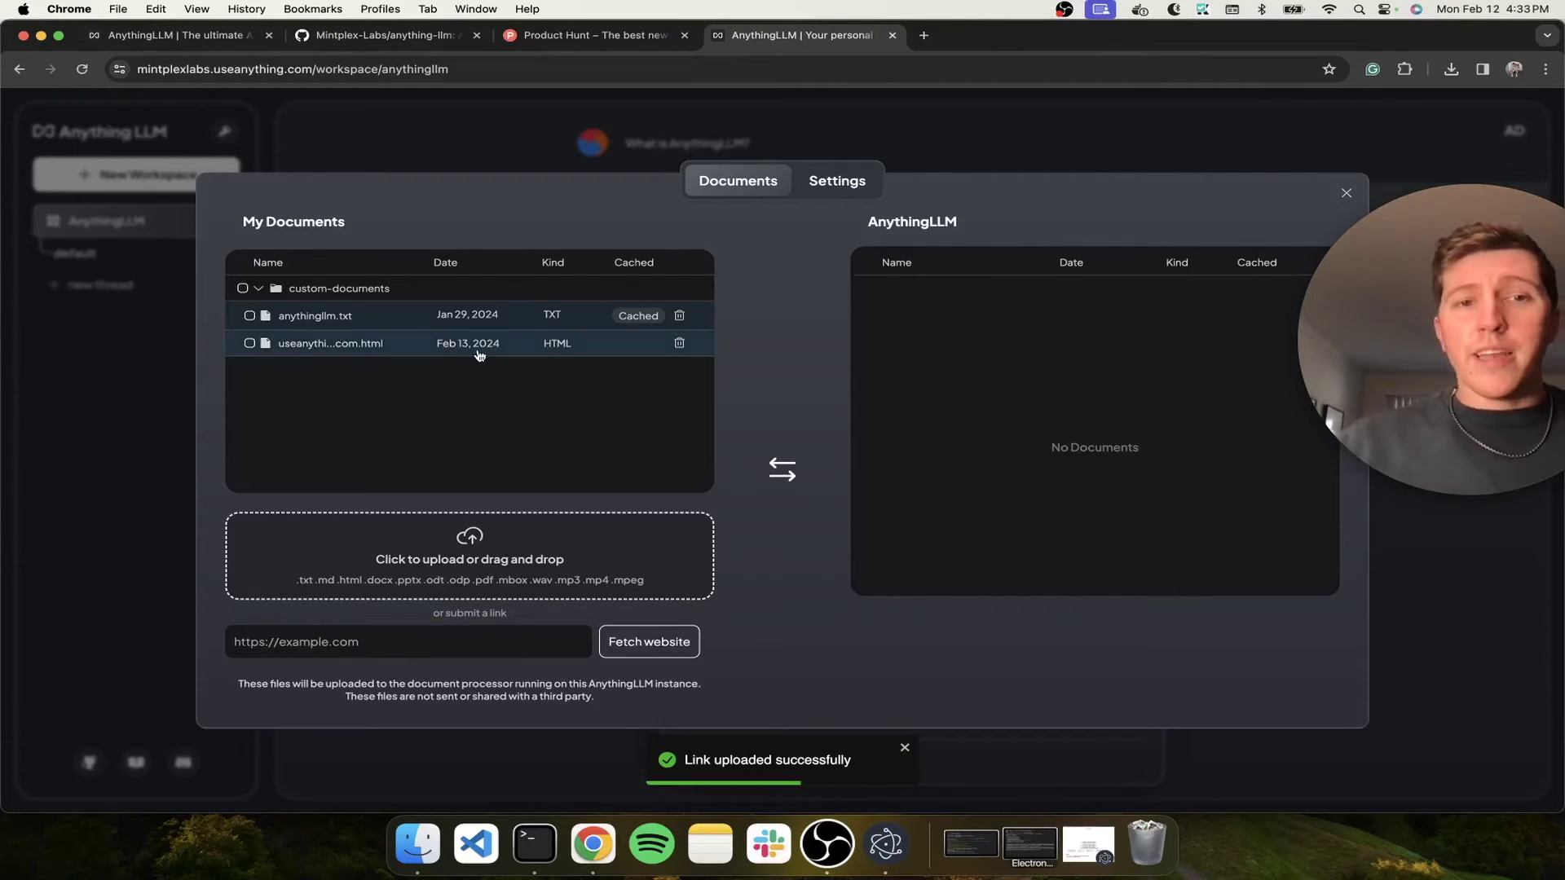
Step: Move the fetched useanything.com page into the AnythingLLM workspace, and save and embed it
{"action": "left_click", "coordinate": [521, 343]}
{"action": "left_click", "coordinate": [473, 477]}
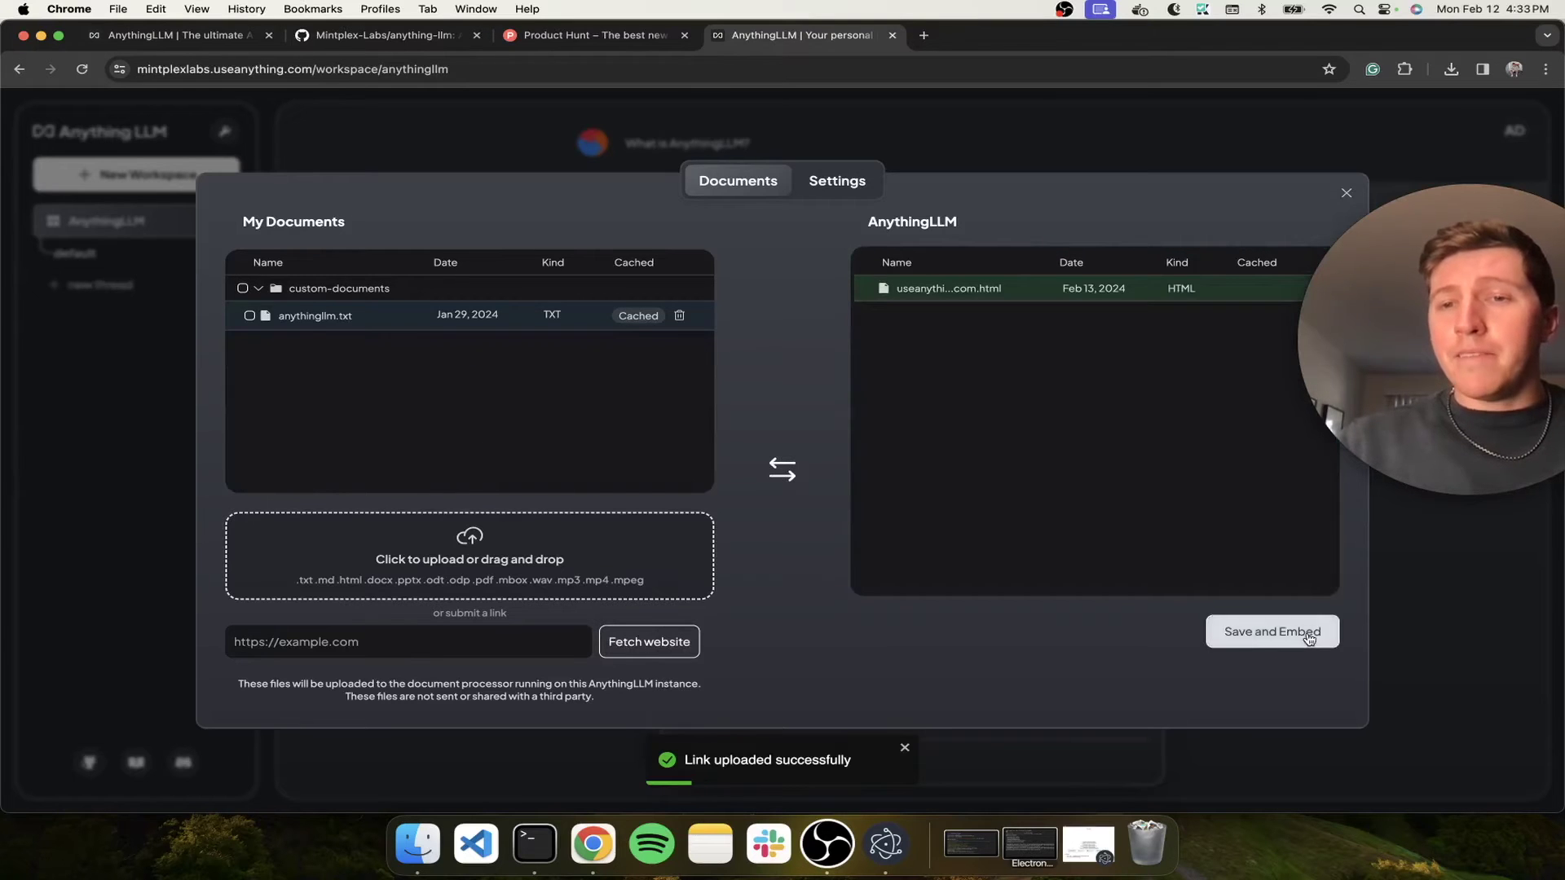
{"action": "left_click", "coordinate": [1272, 631]}
{"action": "left_click_drag", "start_coordinate": [1515, 401], "coordinate": [560, 438]}
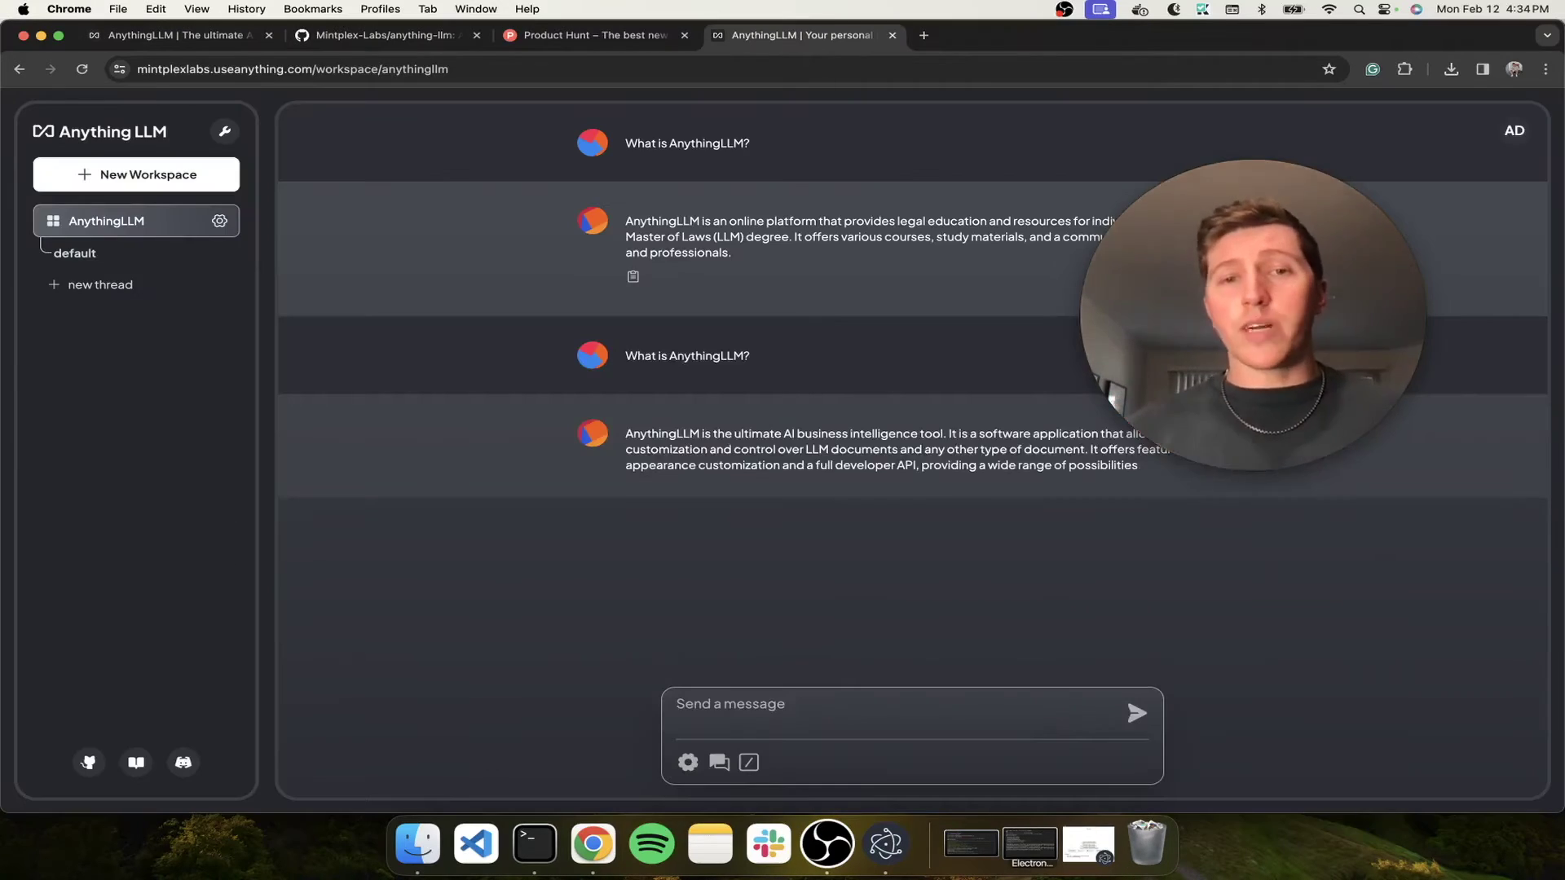
Step: Compare the latest chat answer with the tagline on the AnythingLLM website and return to the workspace
{"action": "left_click", "coordinate": [1208, 360]}
{"action": "left_click_drag", "start_coordinate": [1207, 359], "coordinate": [858, 278]}
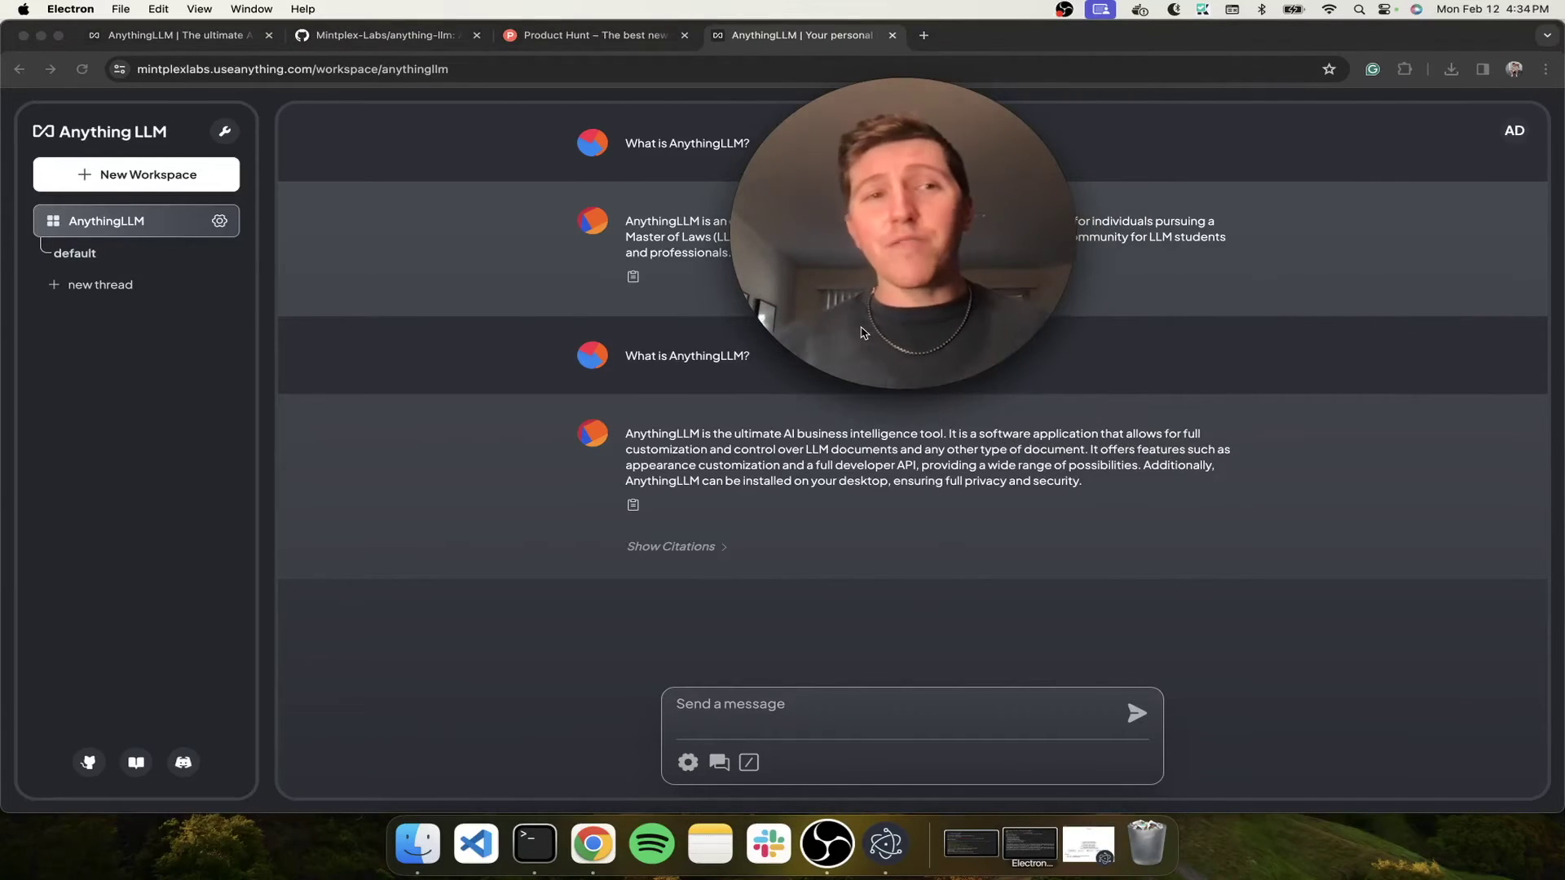
{"action": "left_click", "coordinate": [170, 35]}
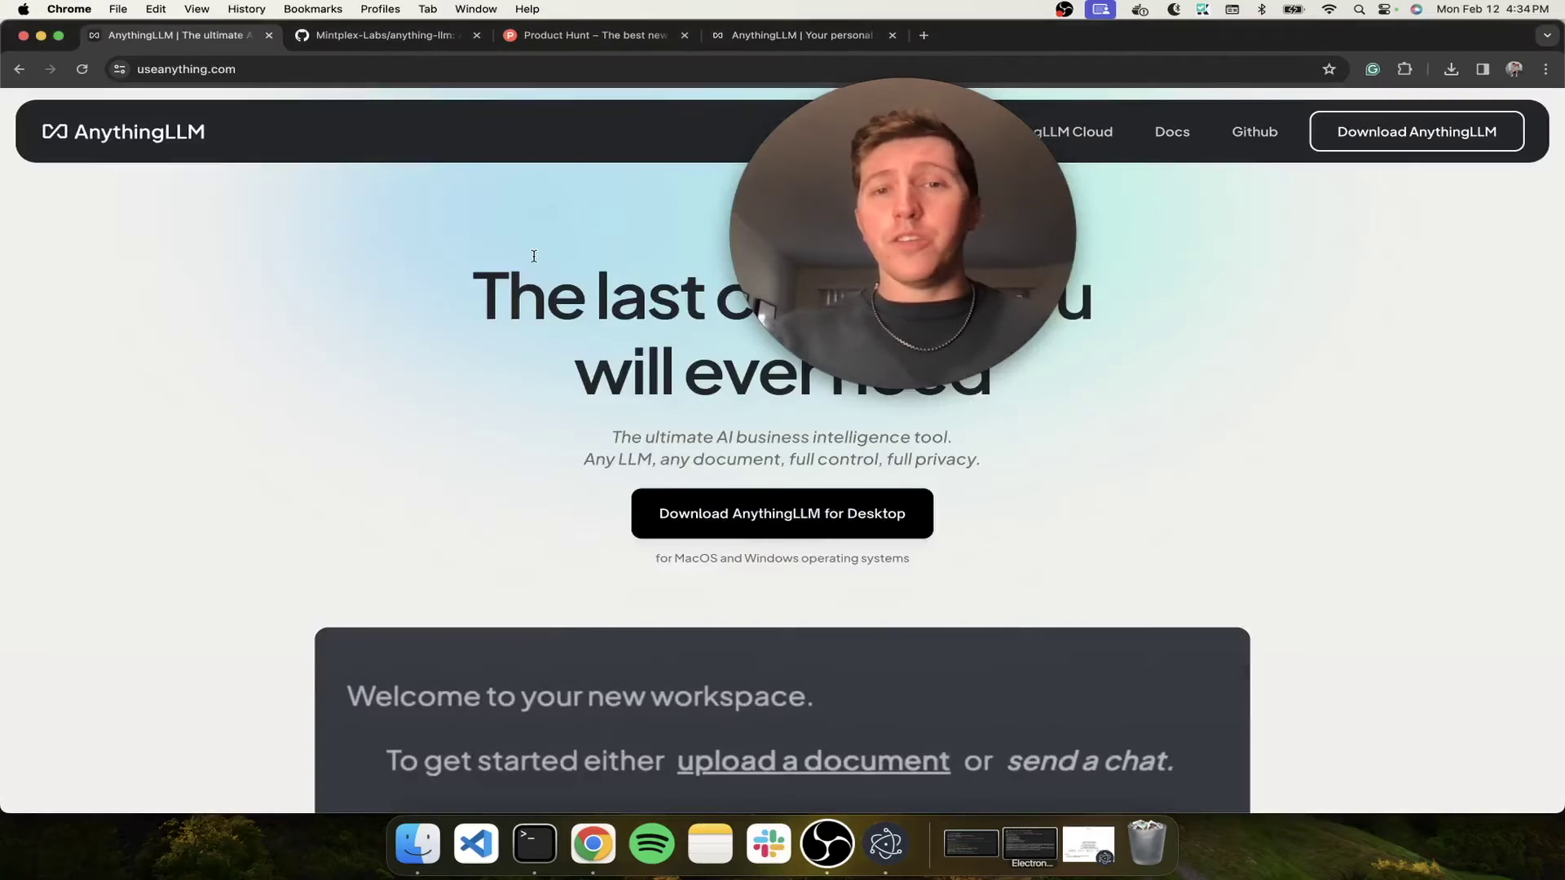
{"action": "left_click_drag", "start_coordinate": [607, 439], "coordinate": [1003, 467]}
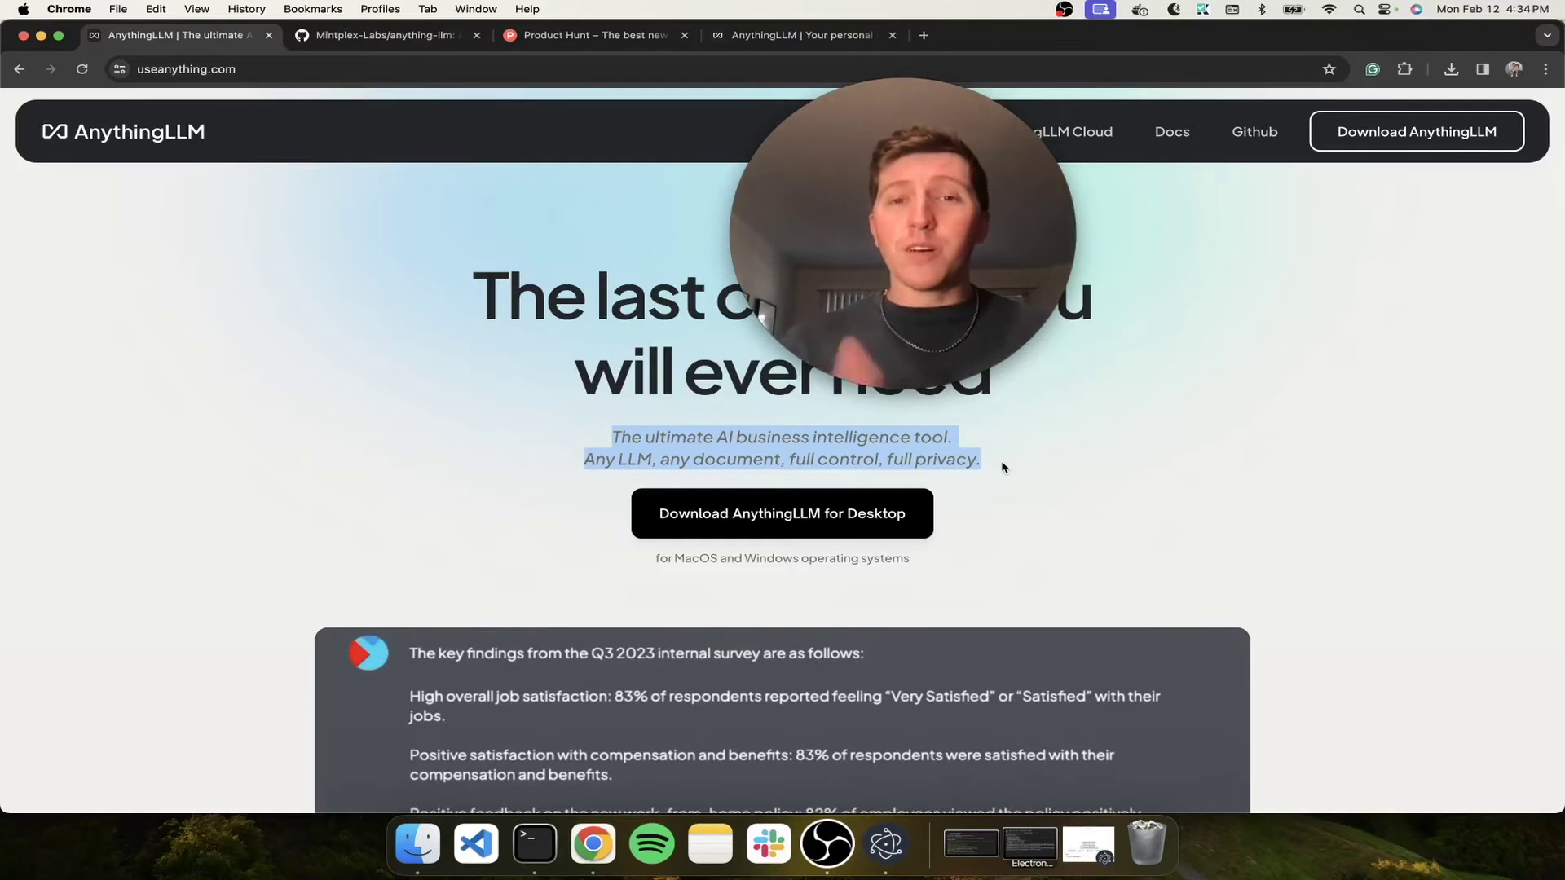
{"action": "left_click", "coordinate": [766, 35]}
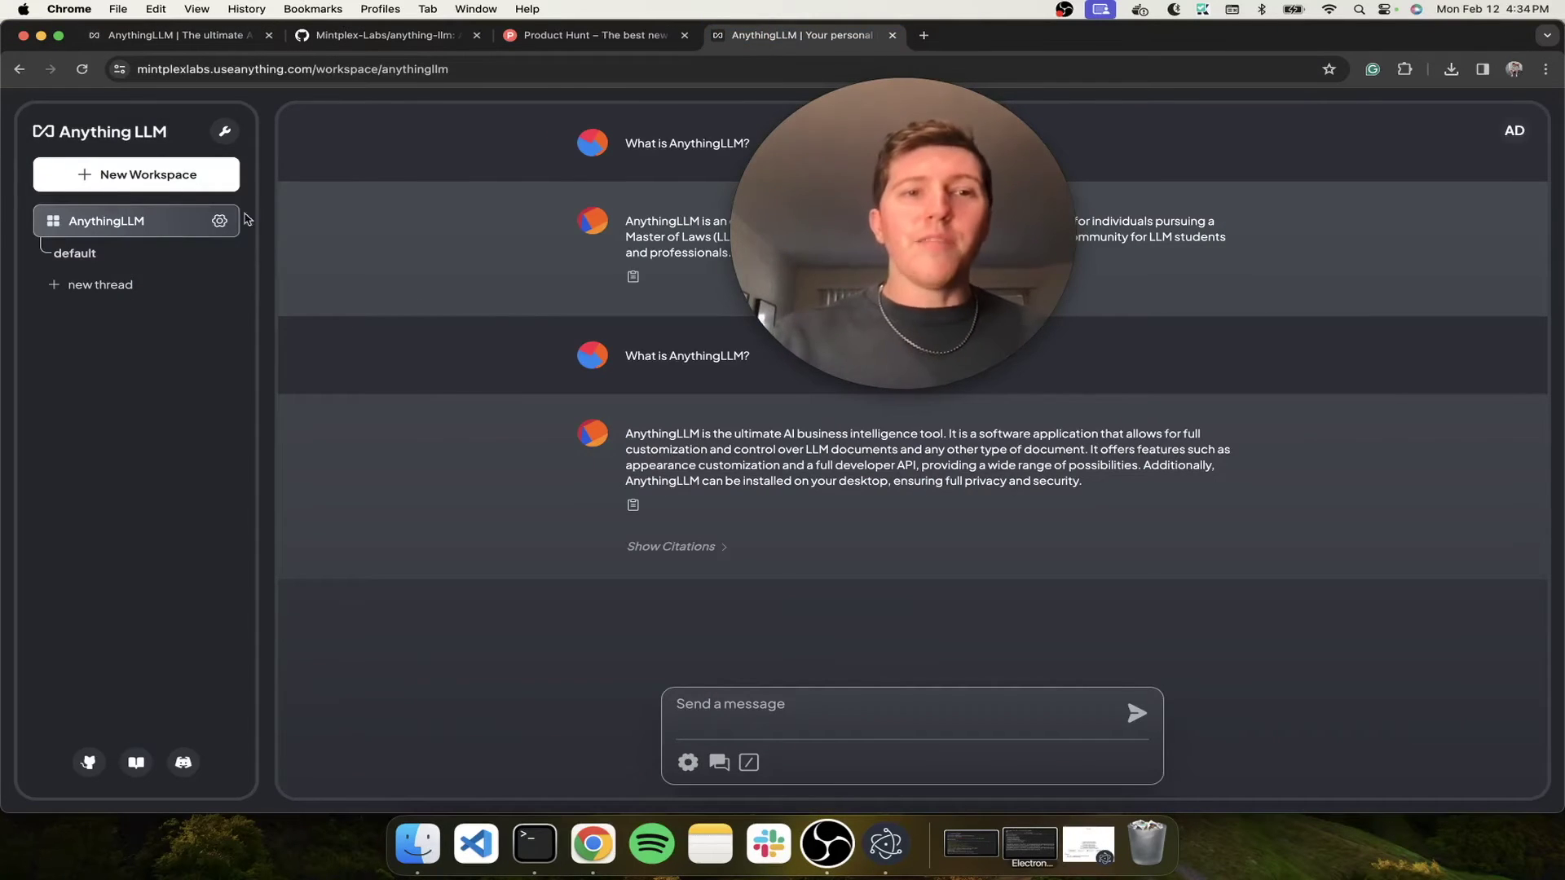
{"action": "left_click", "coordinate": [232, 220]}
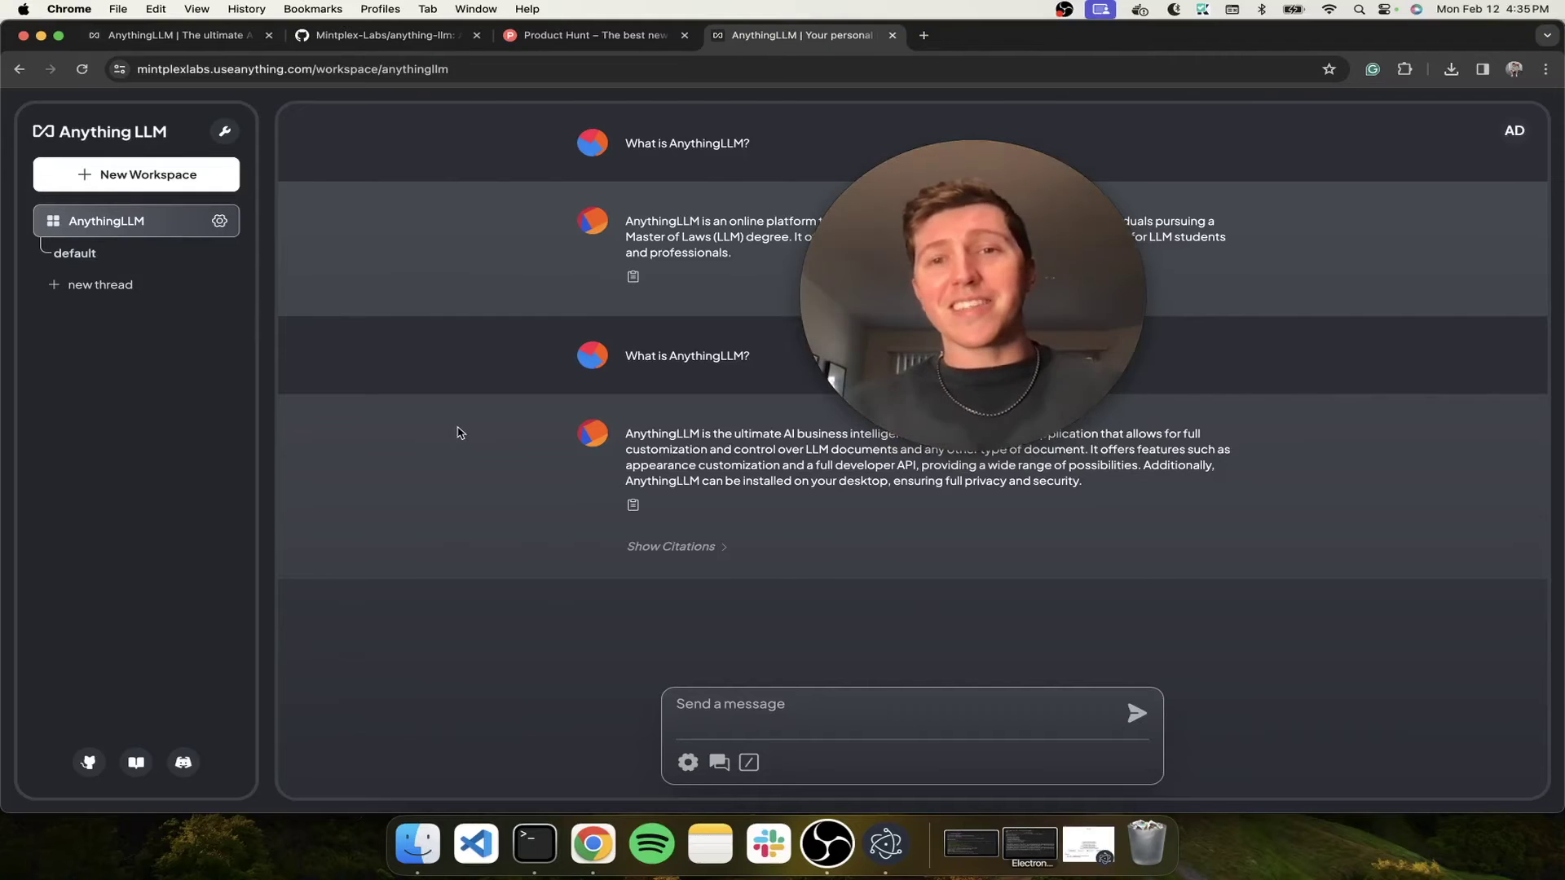
Step: Start a new embeddable chat widget in the instance settings, based on the AnythingLLM workspace
{"action": "left_click", "coordinate": [224, 131]}
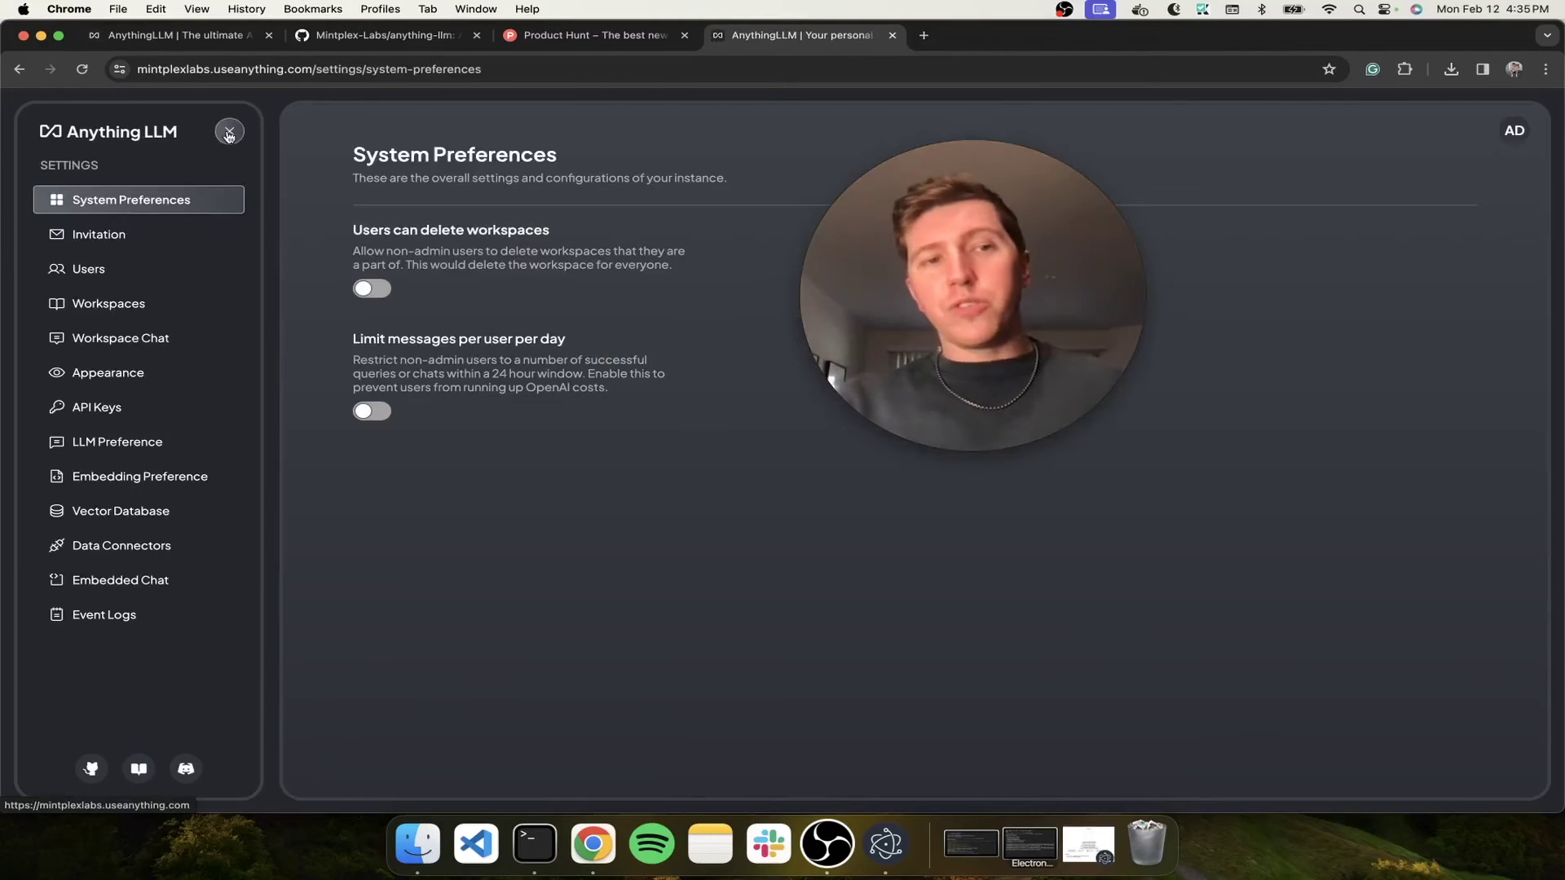
{"action": "left_click", "coordinate": [106, 581]}
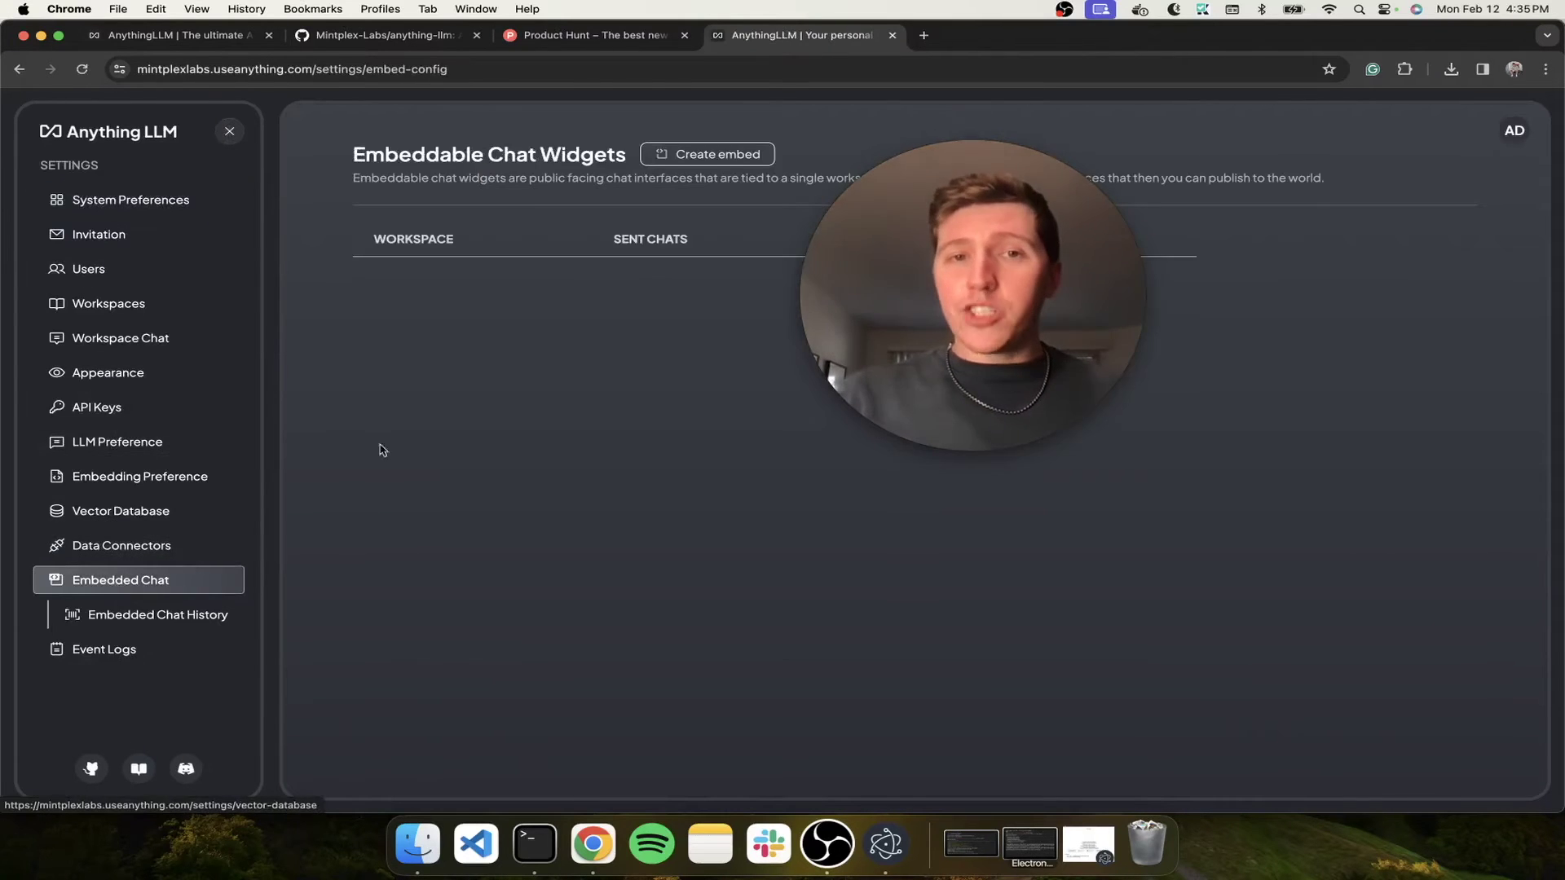
{"action": "left_click", "coordinate": [721, 162]}
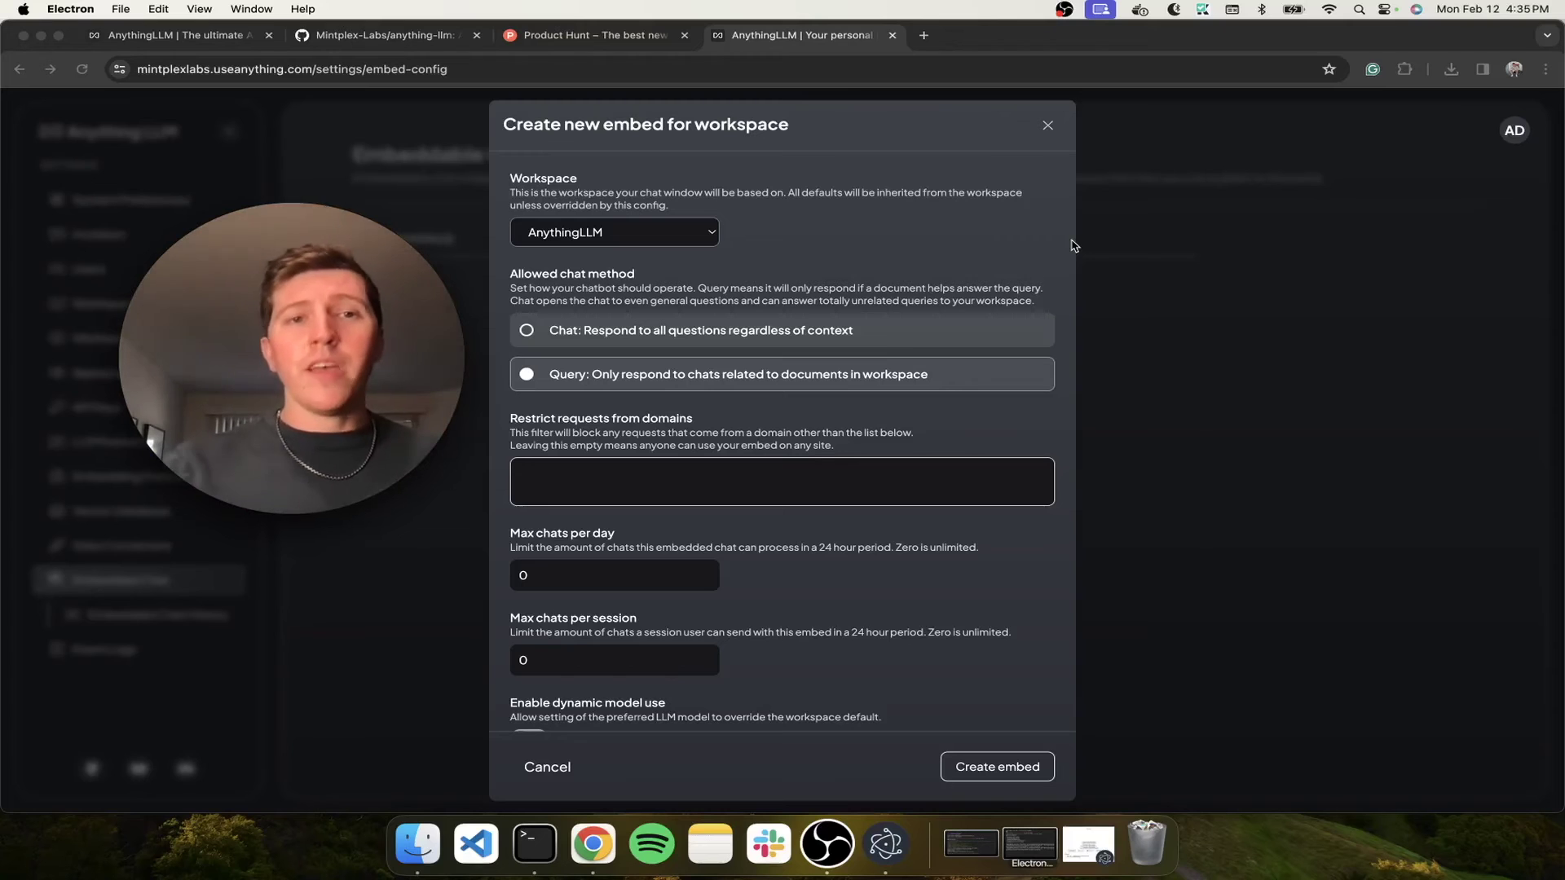
{"action": "left_click", "coordinate": [689, 237]}
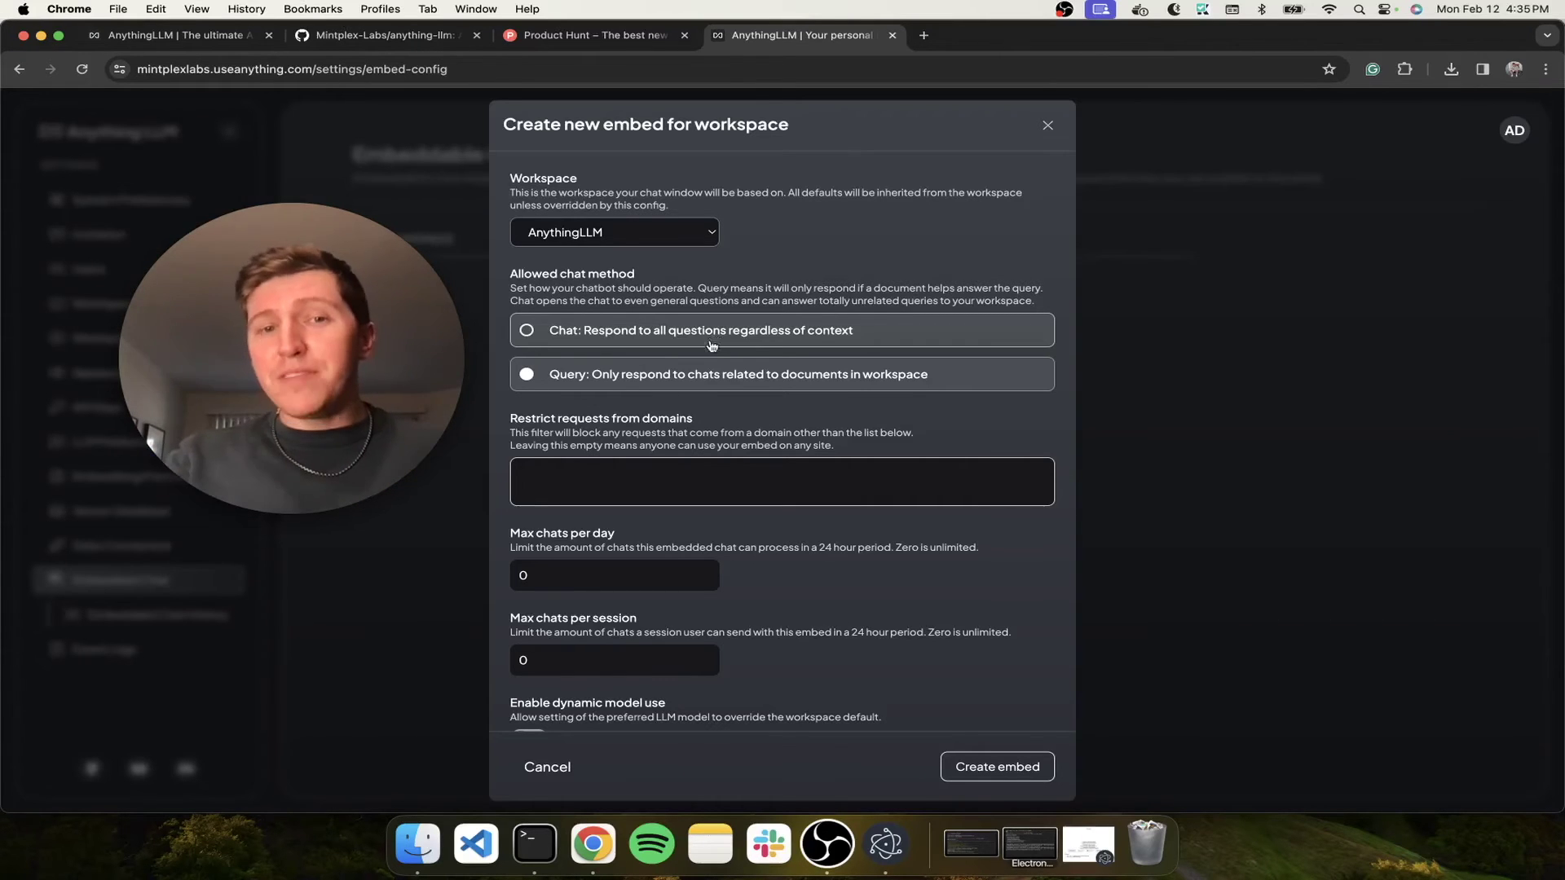
{"action": "left_click_drag", "start_coordinate": [417, 291], "coordinate": [345, 276]}
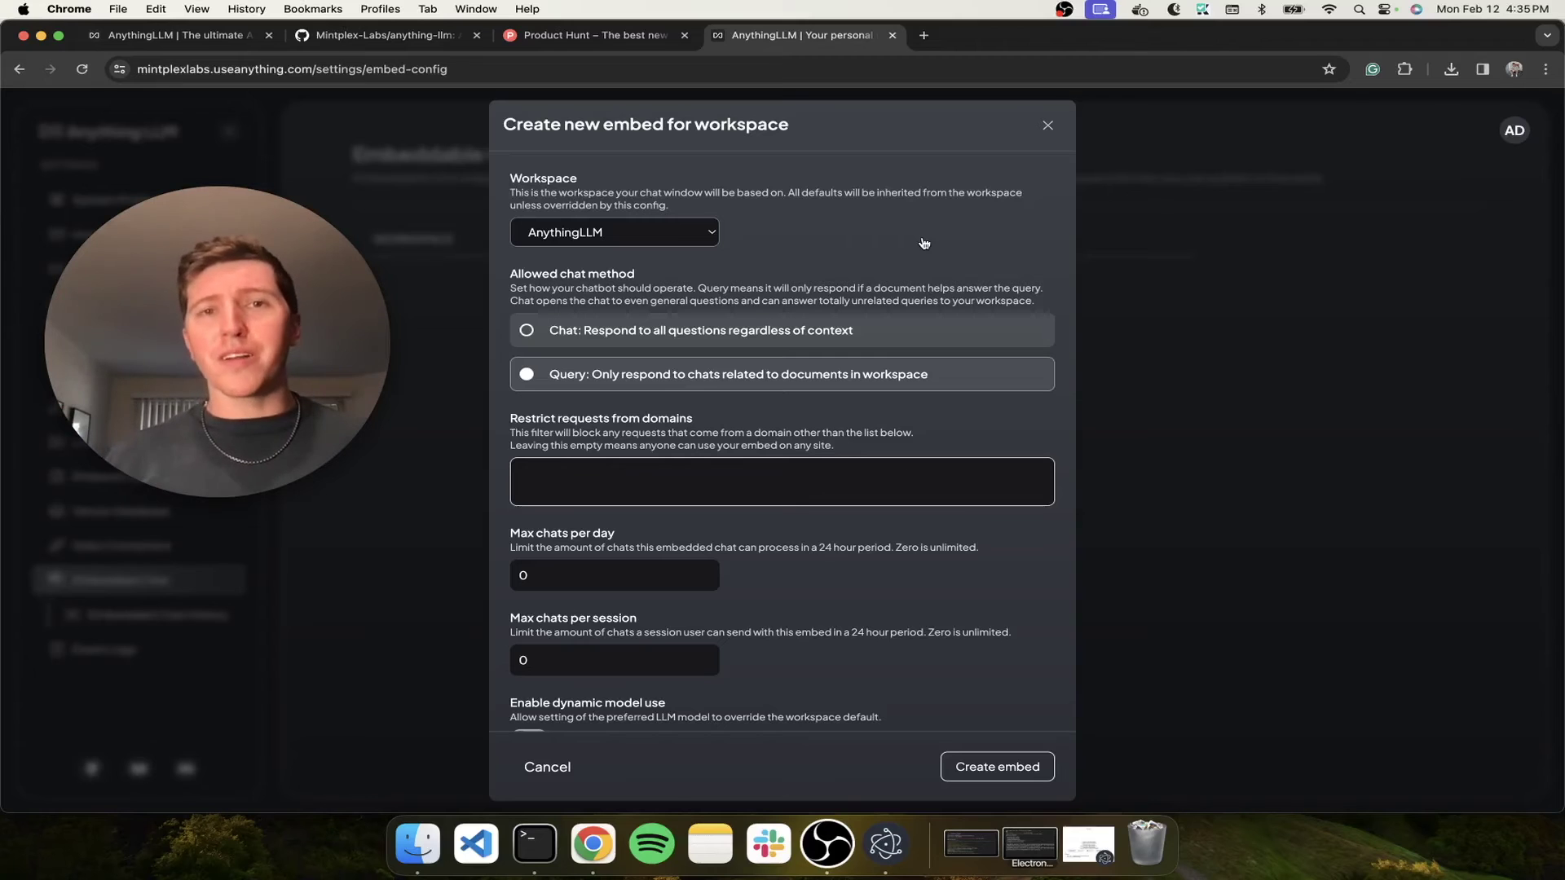
{"action": "scroll", "coordinate": [799, 433], "scroll_direction": "down", "scroll_amount": 3}
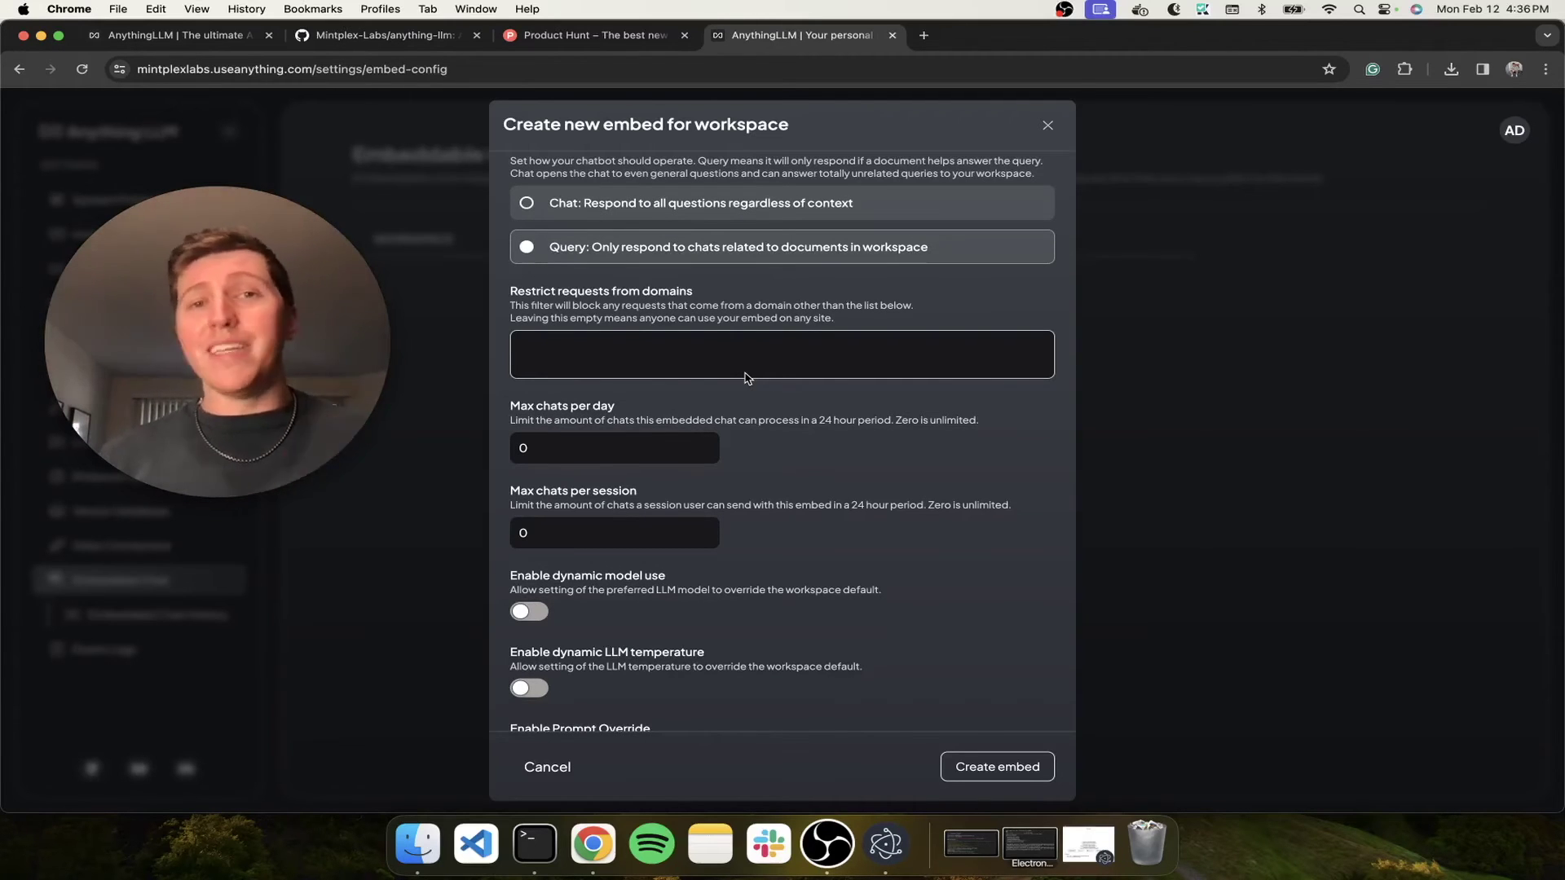
{"action": "scroll", "coordinate": [907, 403], "scroll_direction": "down", "scroll_amount": 3}
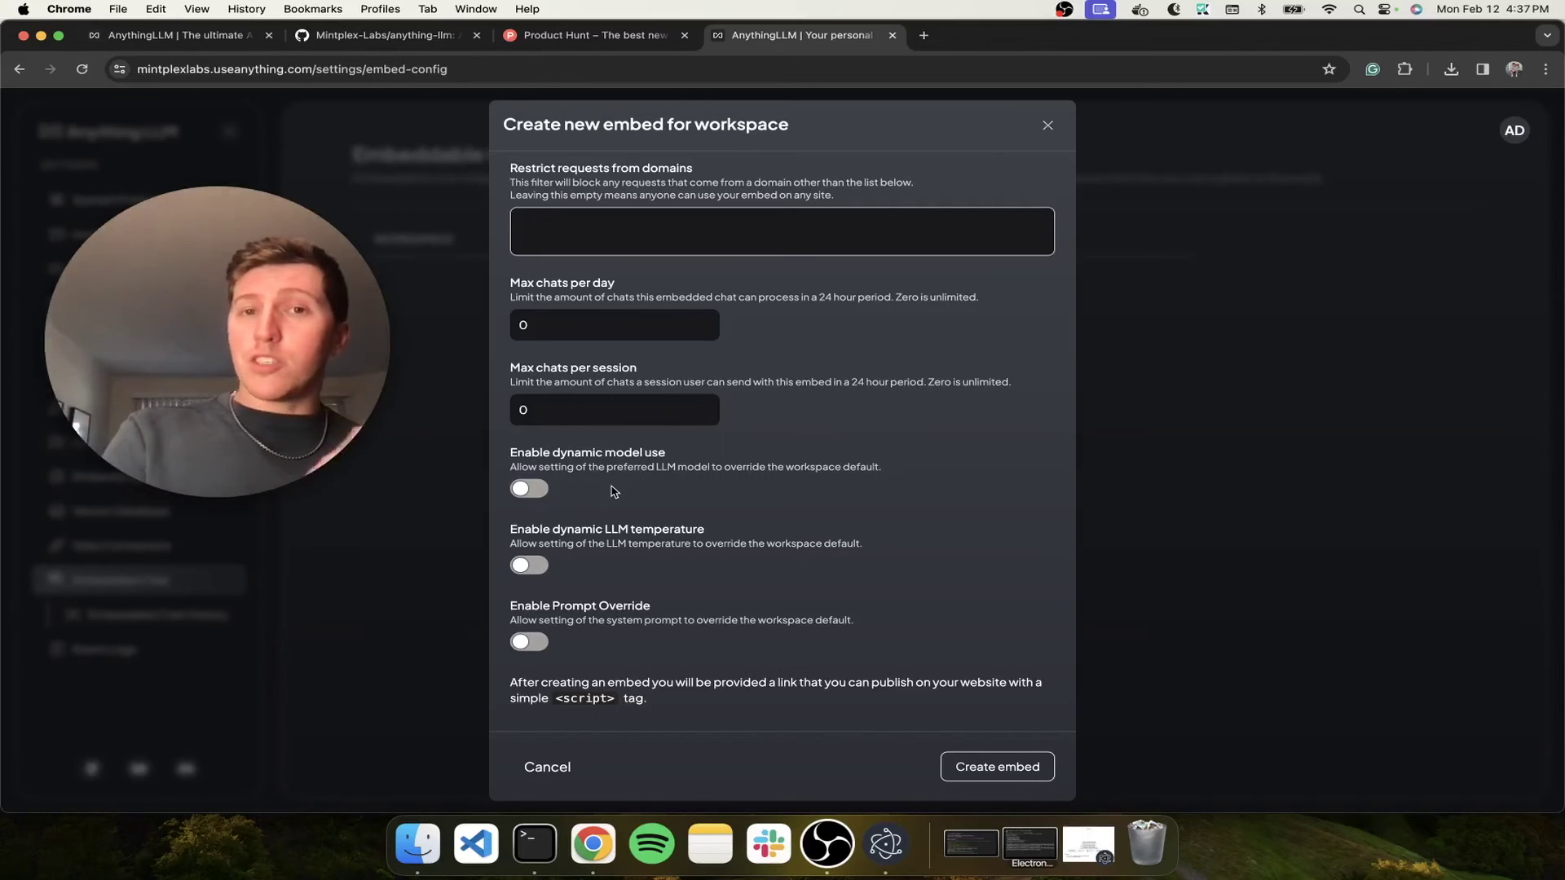
{"action": "scroll", "coordinate": [815, 456], "scroll_direction": "up", "scroll_amount": 3}
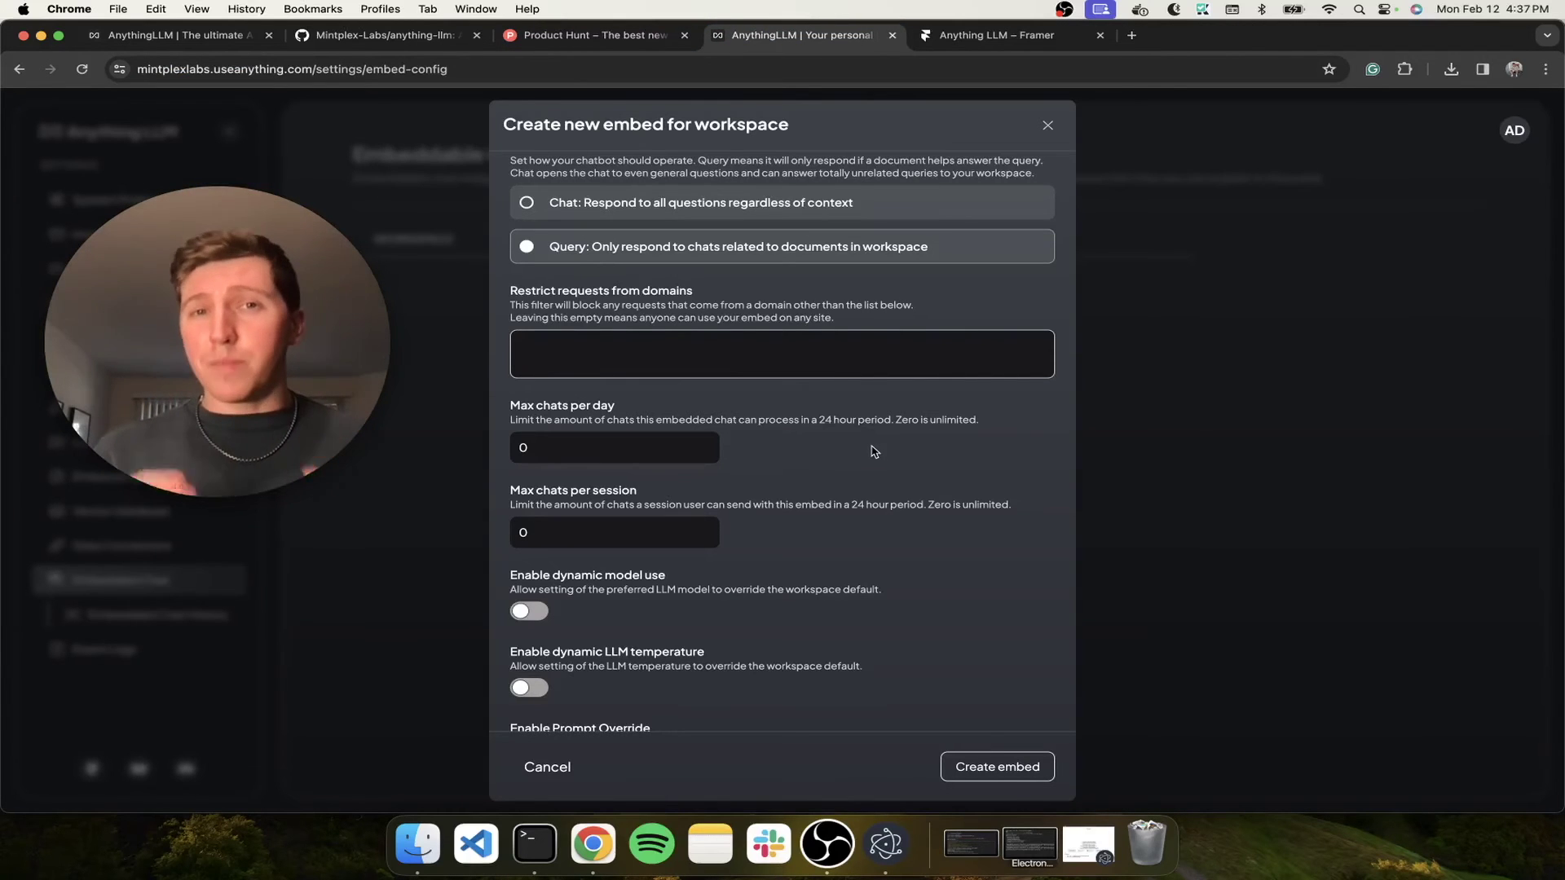
{"action": "left_click", "coordinate": [727, 353]}
{"action": "type", "text": "https://appreciated-functions-416573.framer.app"}
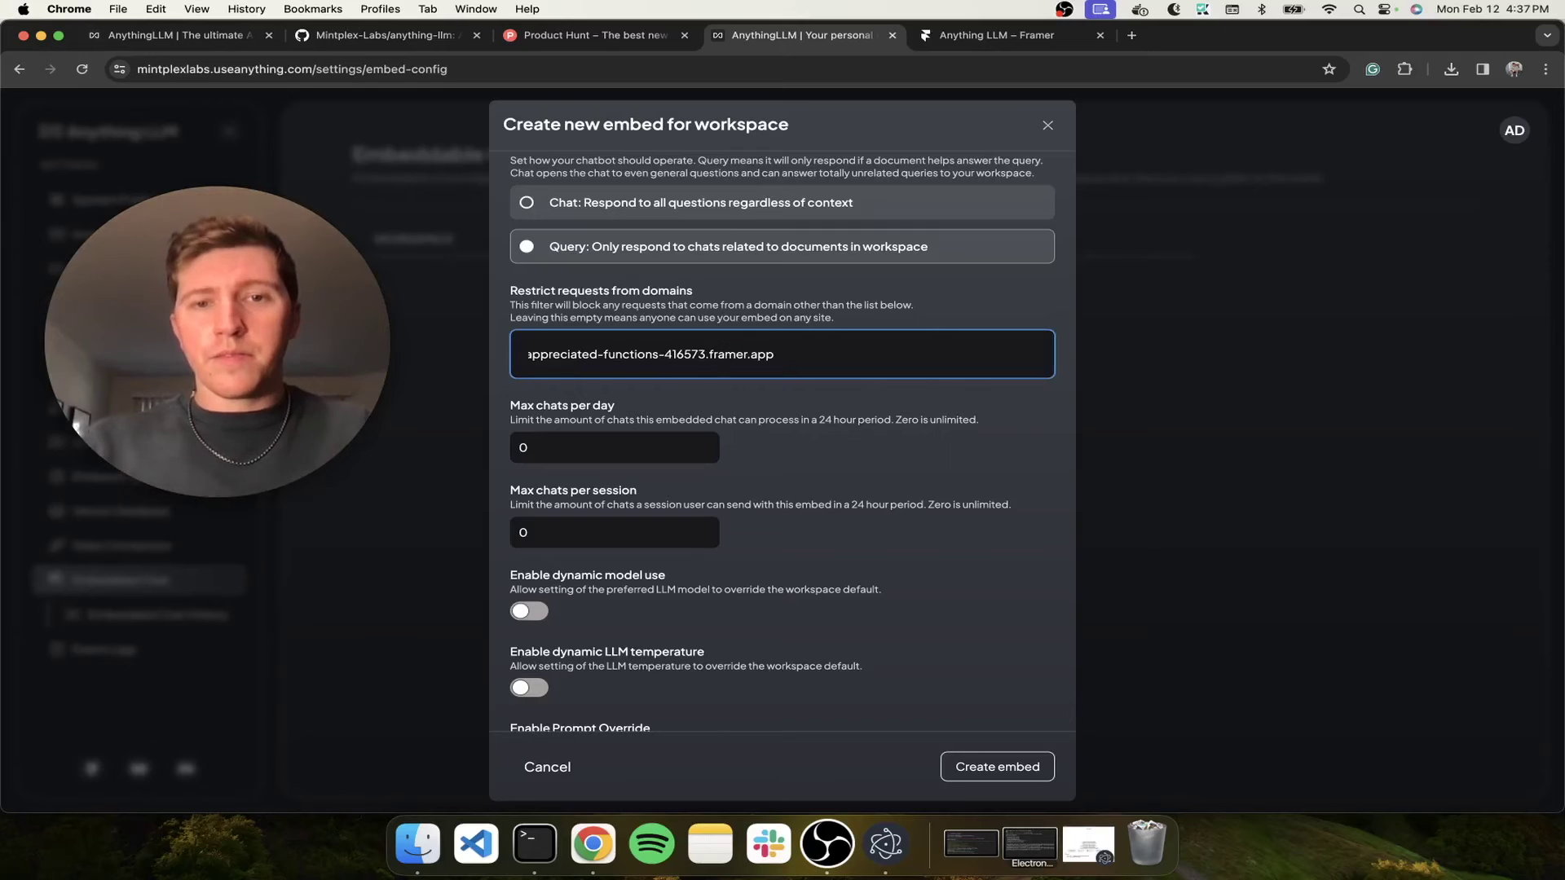
{"action": "key", "text": "Return"}
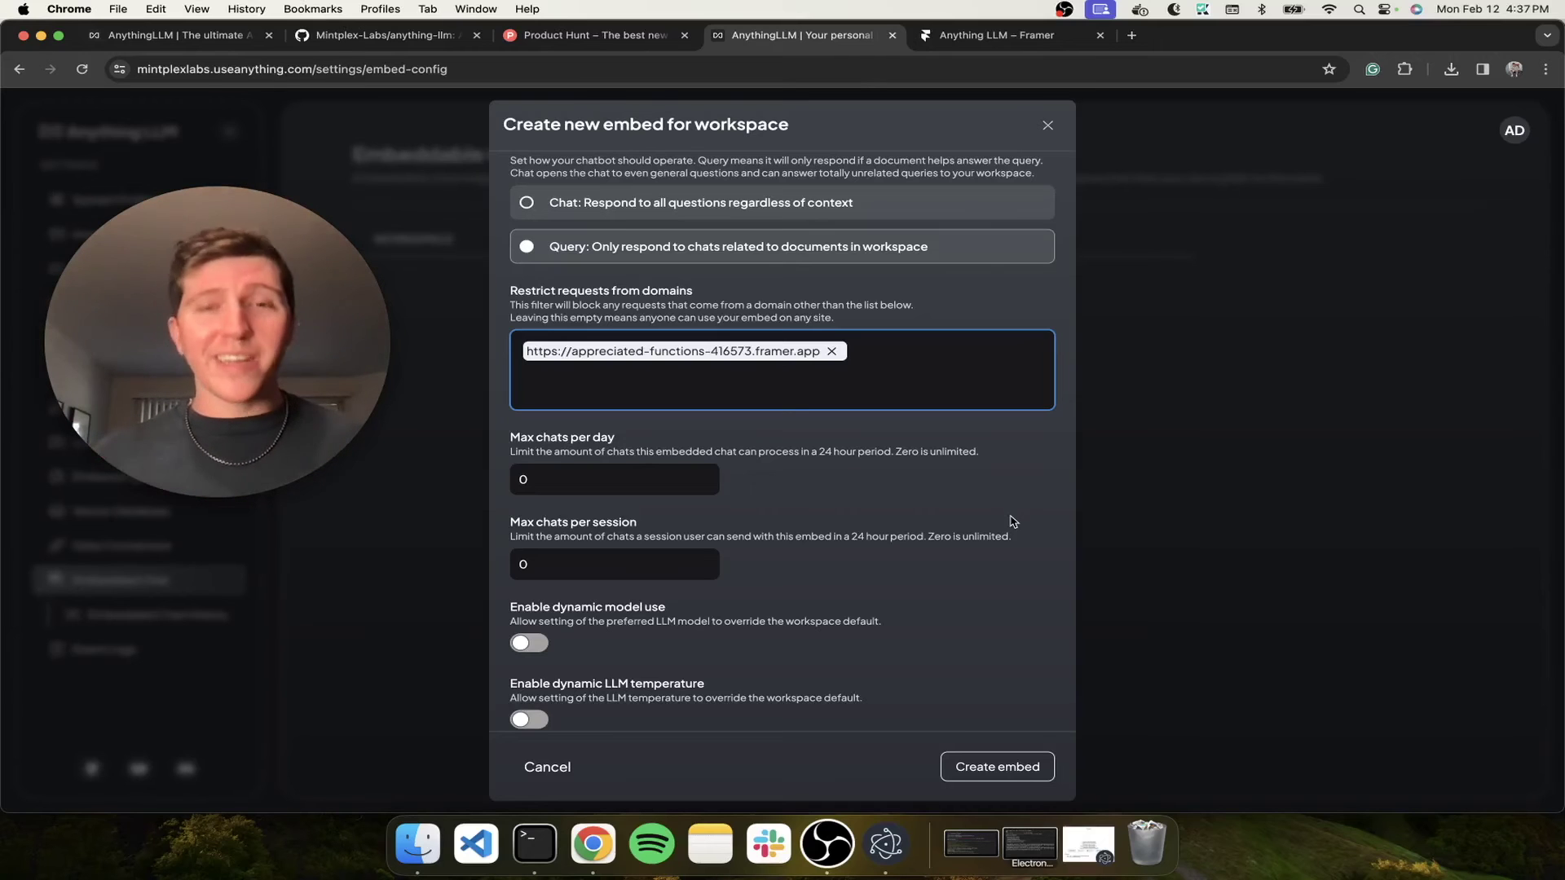
{"action": "scroll", "coordinate": [1012, 522], "scroll_direction": "down", "scroll_amount": 4}
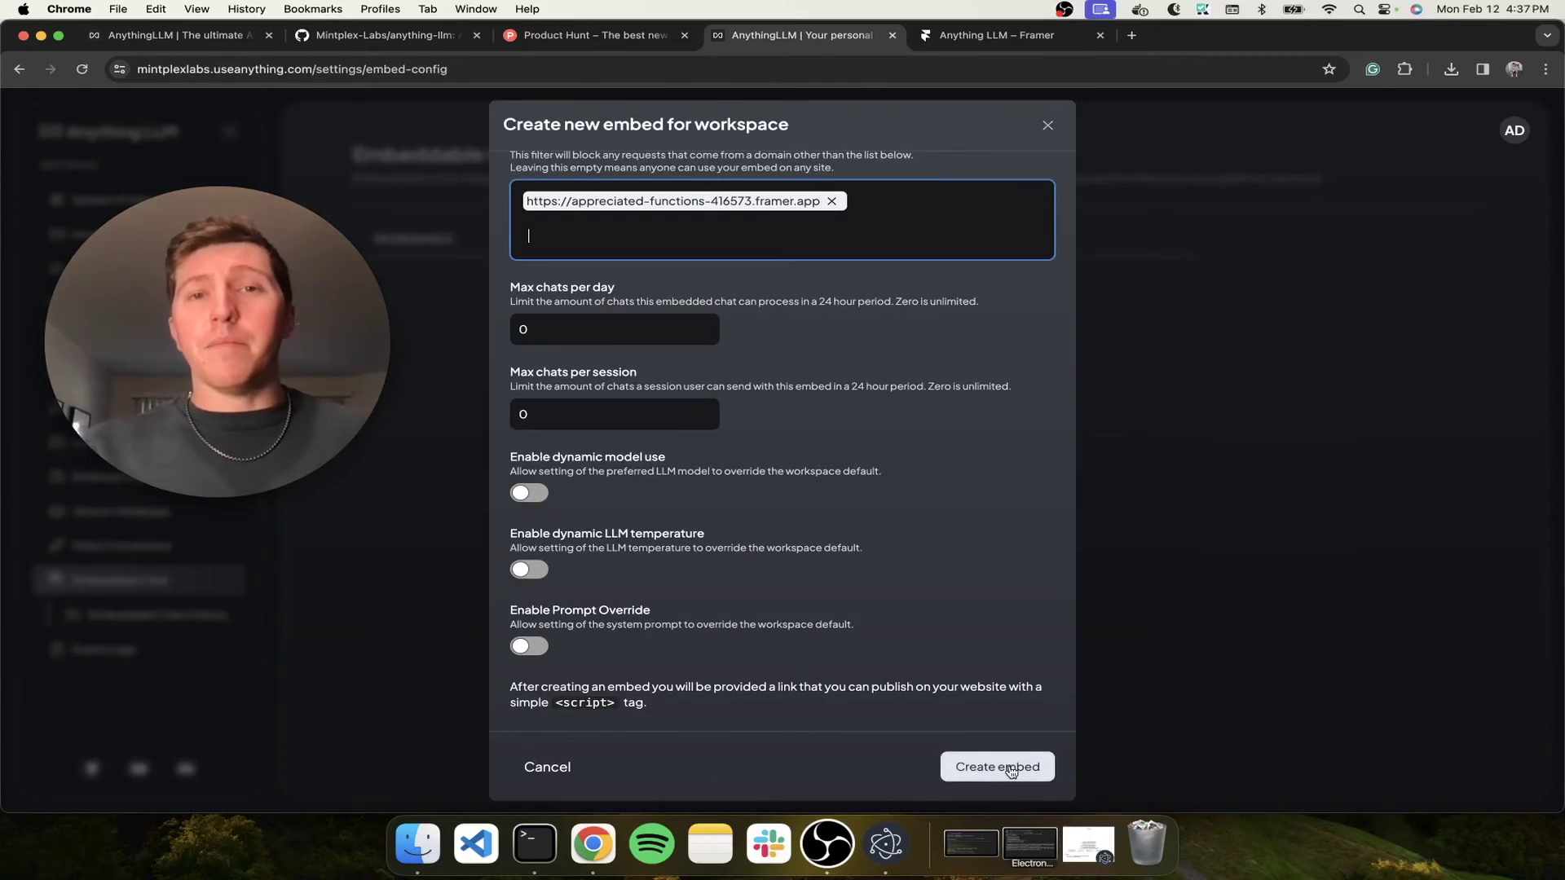
Step: Create the embed for the AnythingLLM workspace, and review its editable settings without changing them
{"action": "left_click", "coordinate": [1009, 769]}
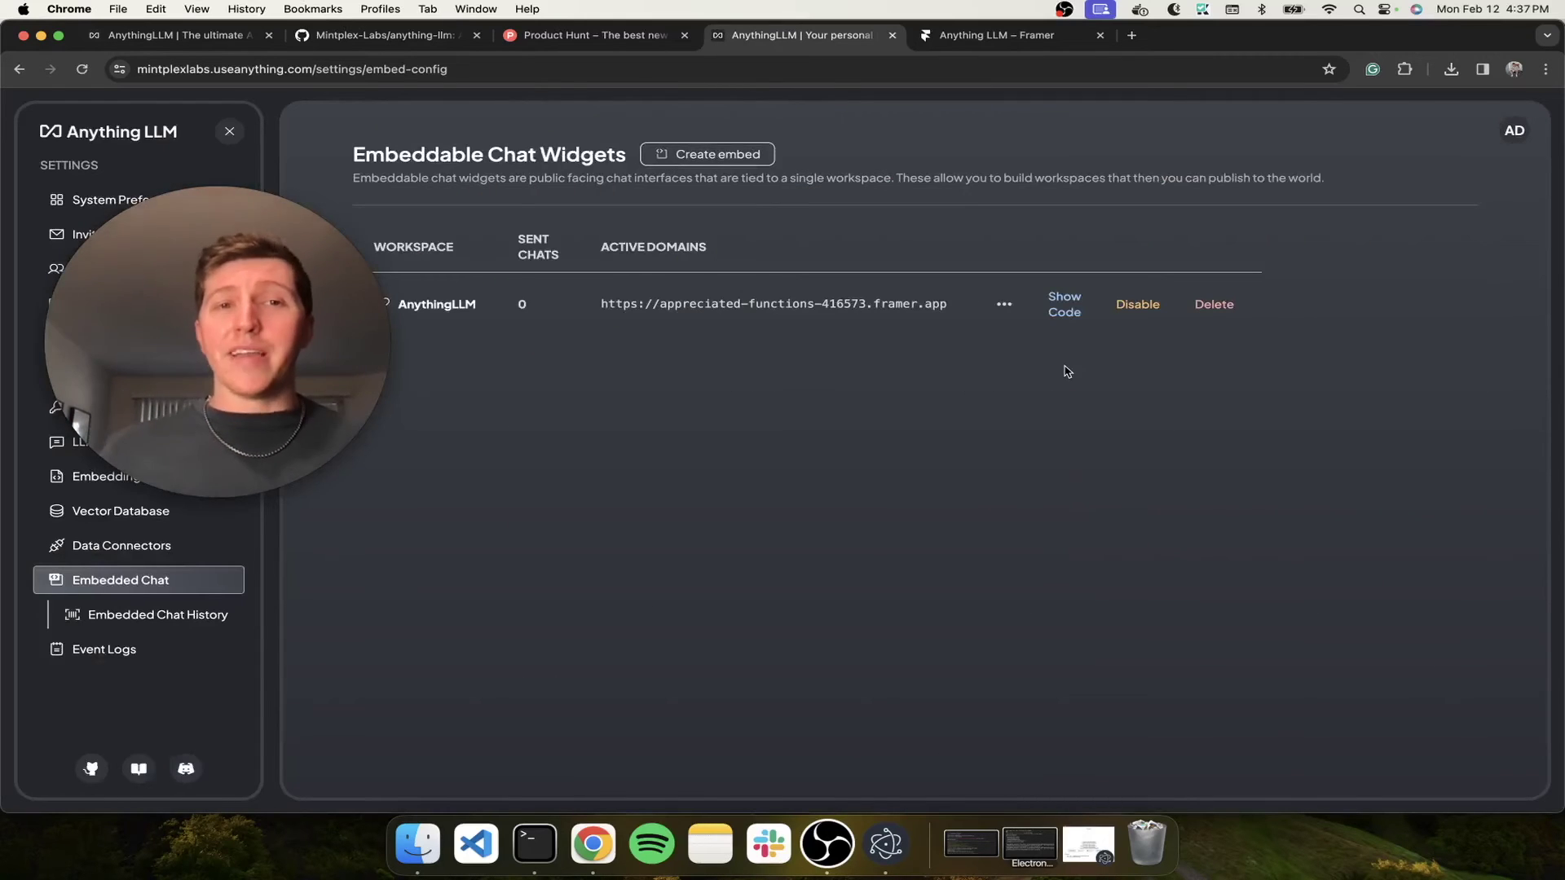
{"action": "left_click", "coordinate": [1004, 304]}
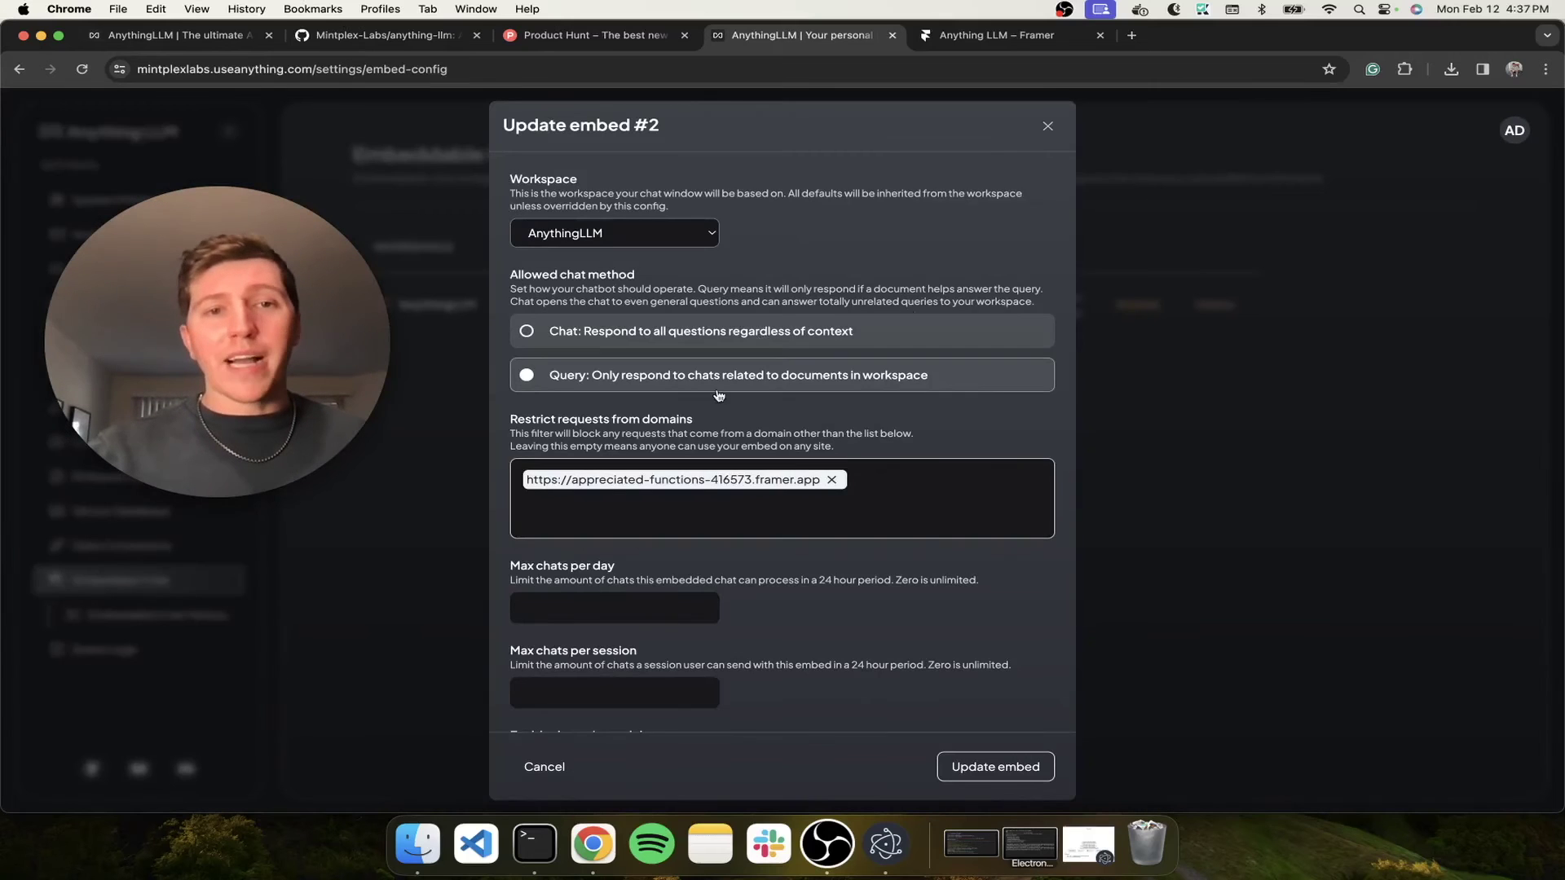
{"action": "scroll", "coordinate": [718, 395], "scroll_direction": "down", "scroll_amount": 5}
{"action": "scroll", "coordinate": [718, 395], "scroll_direction": "up", "scroll_amount": 5}
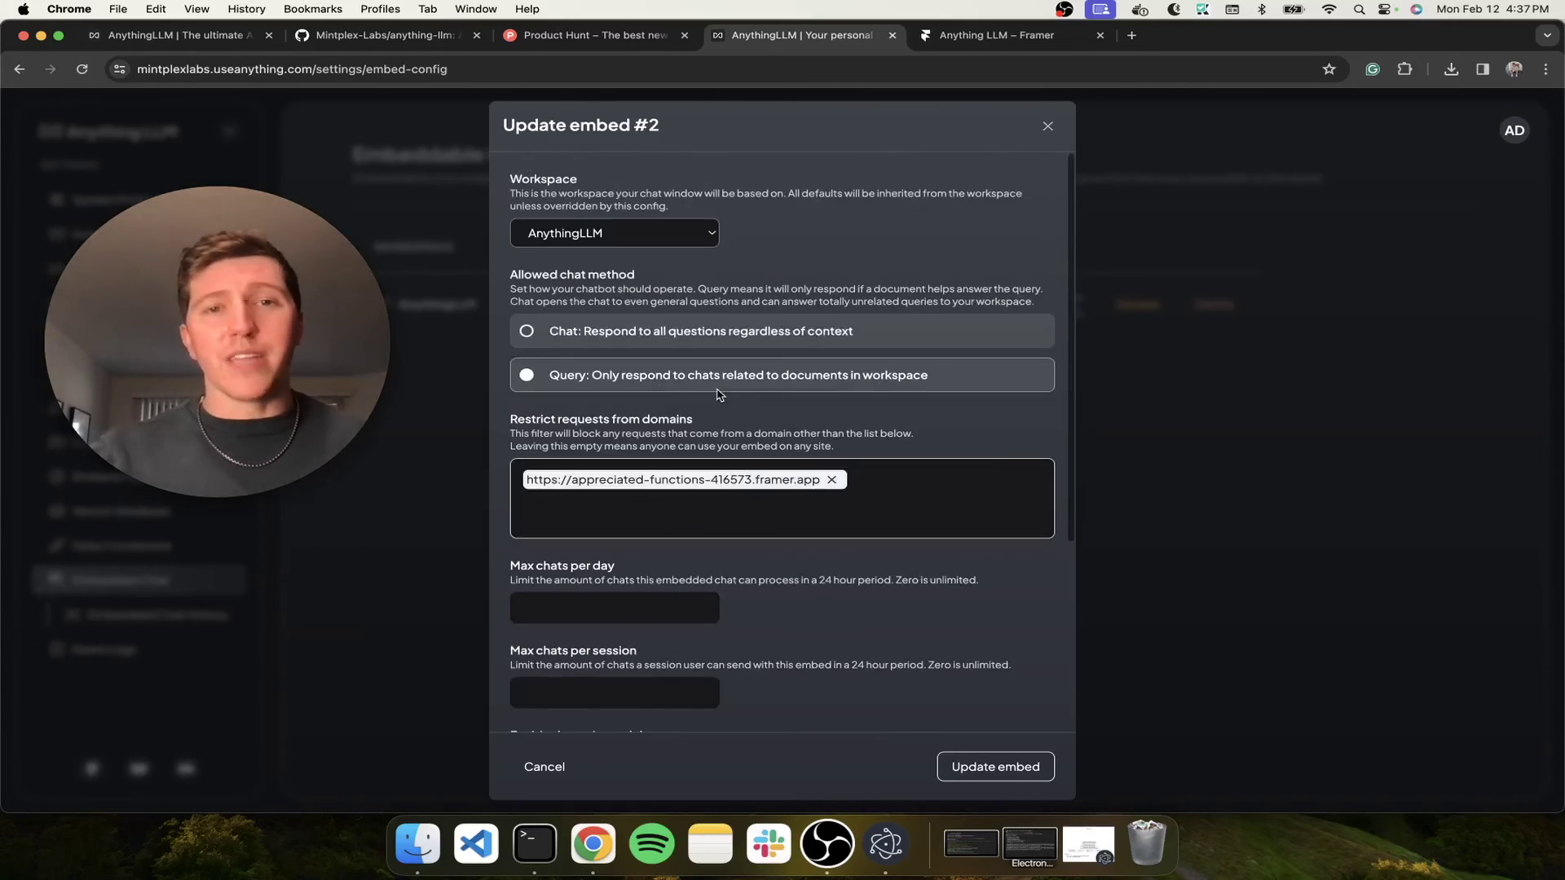
{"action": "left_click", "coordinate": [1048, 127]}
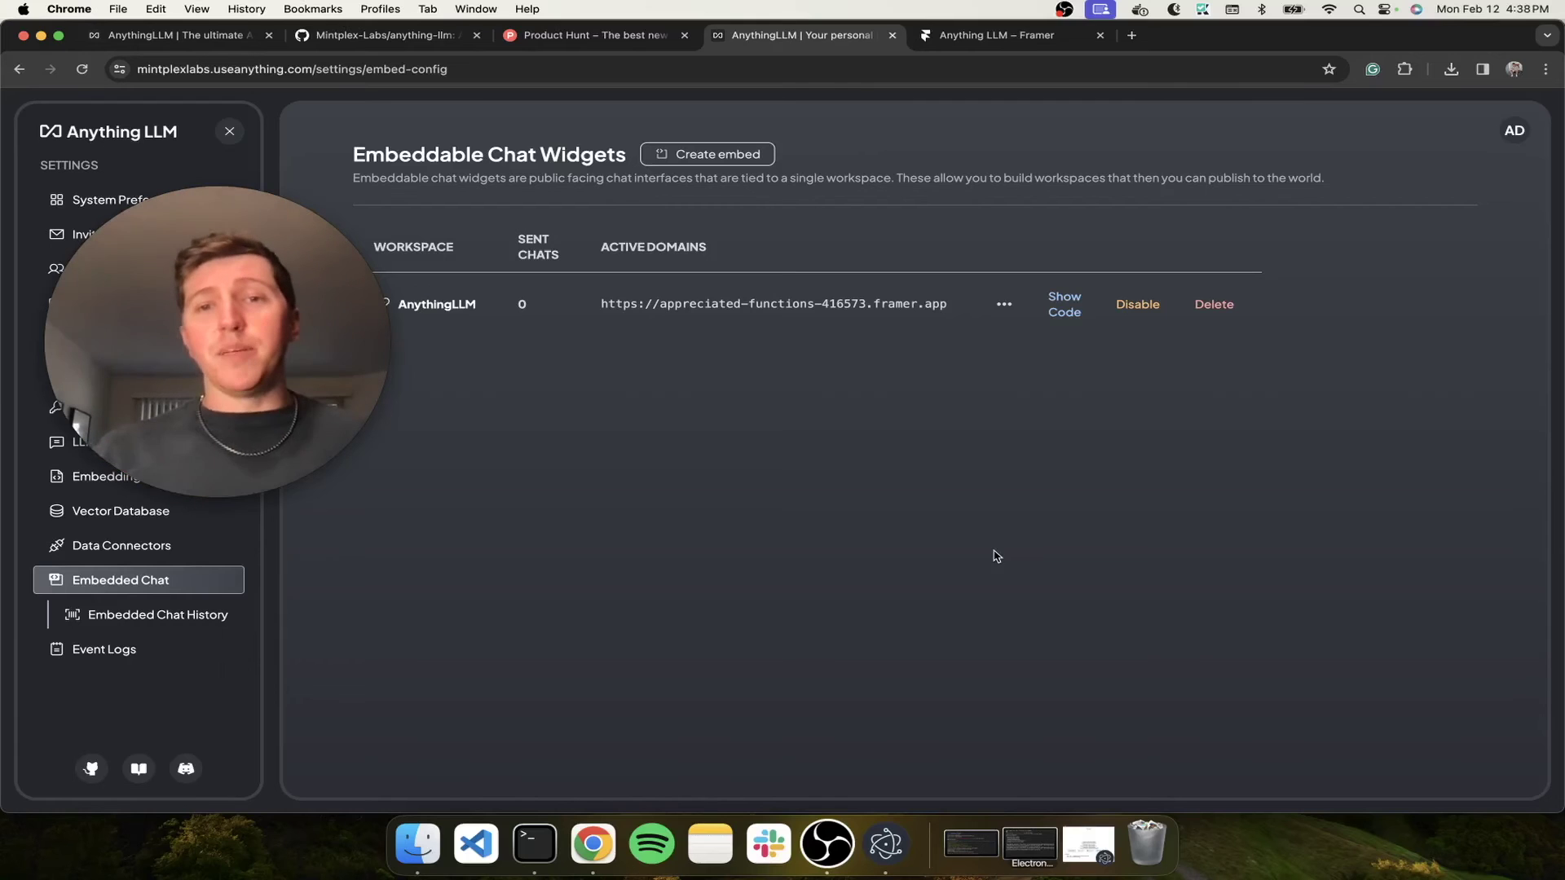
Step: Copy the new chat widget's HTML script embed code and switch to the Anything LLM project in Framer
{"action": "left_click", "coordinate": [1077, 309]}
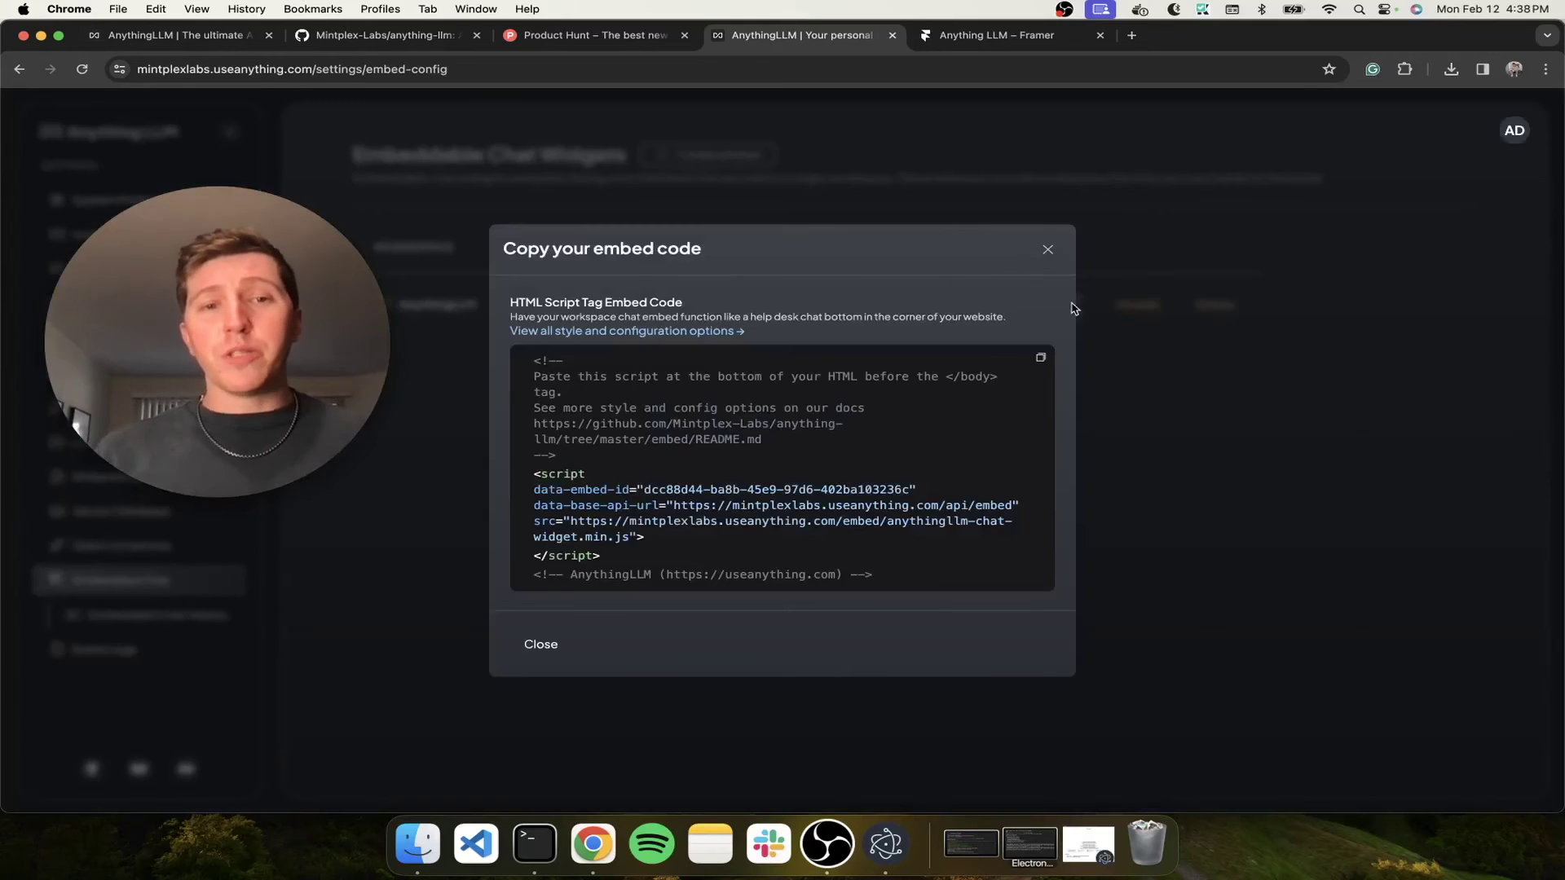
{"action": "left_click", "coordinate": [781, 525]}
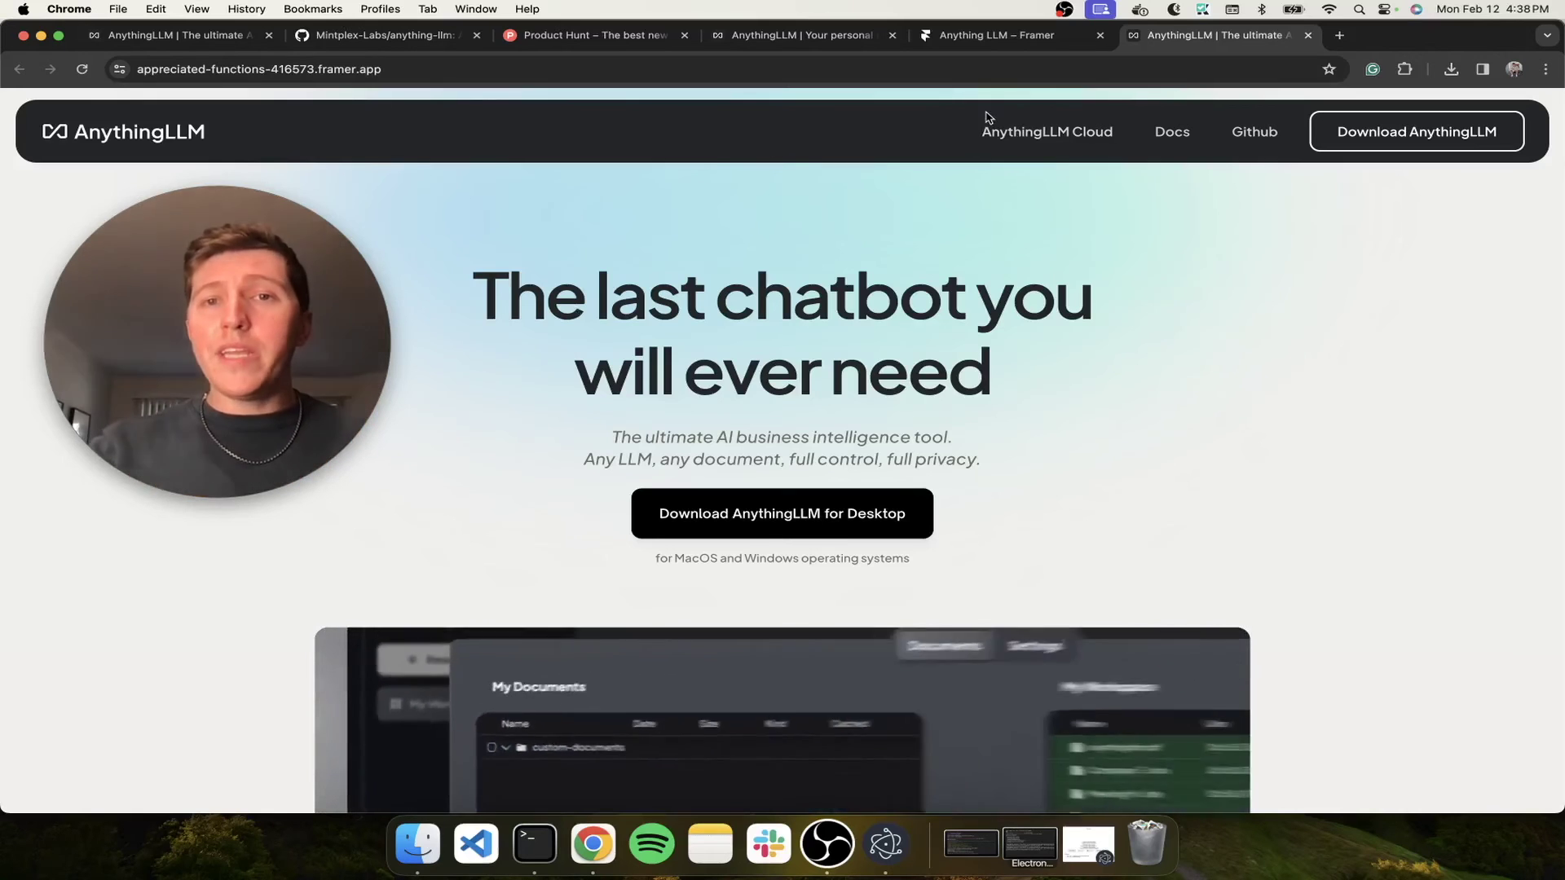
{"action": "left_click", "coordinate": [1016, 39]}
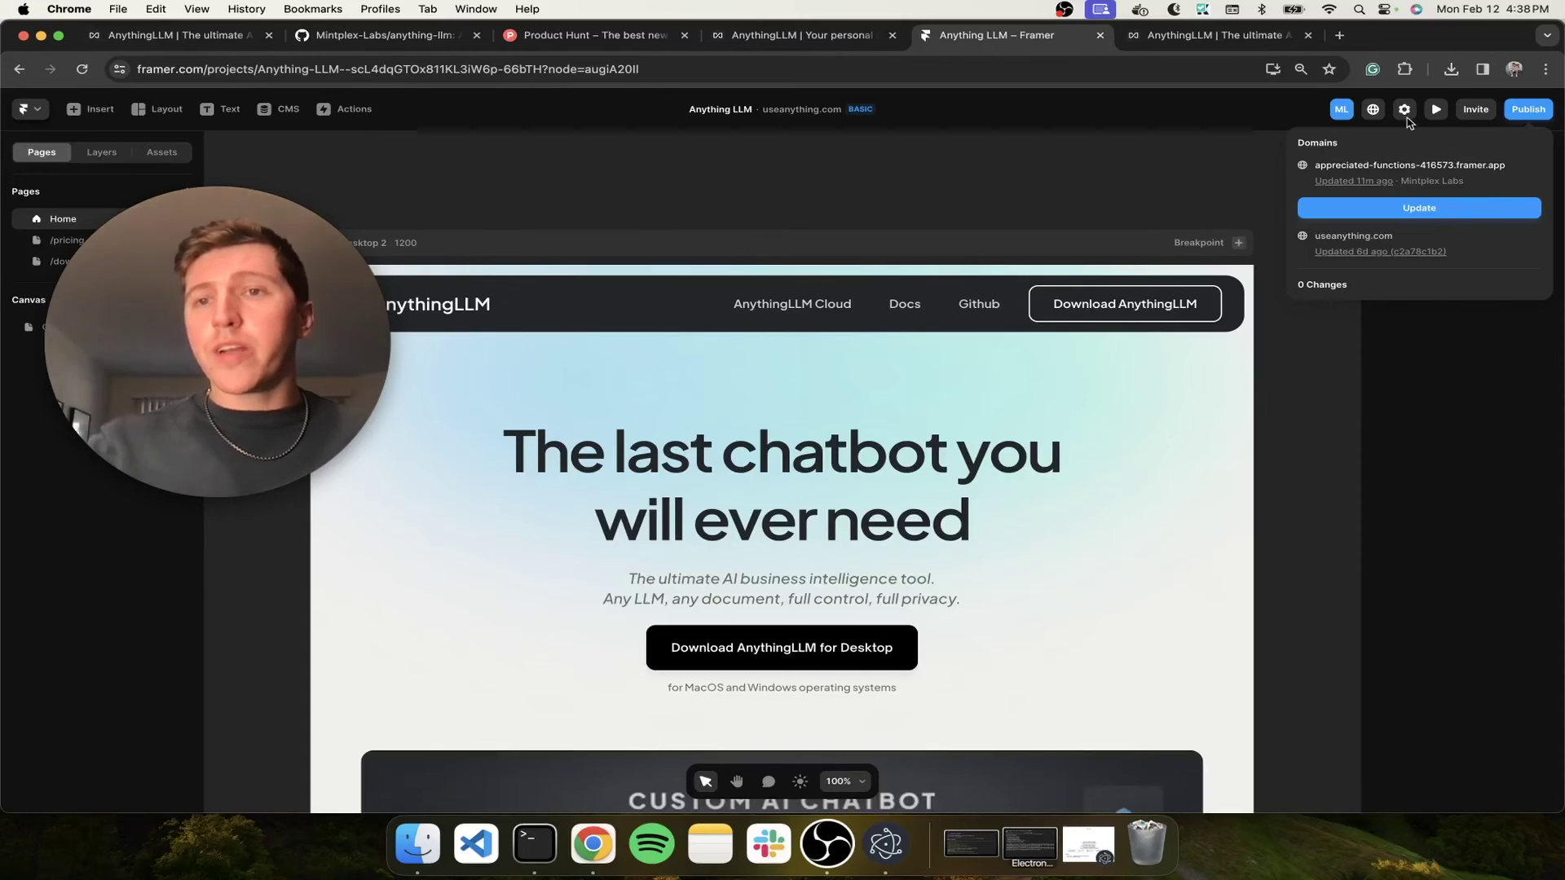
Step: Paste the embed script at the end of the <body> tag in the general site settings' custom code, save it and publish the site
{"action": "left_click", "coordinate": [1403, 109]}
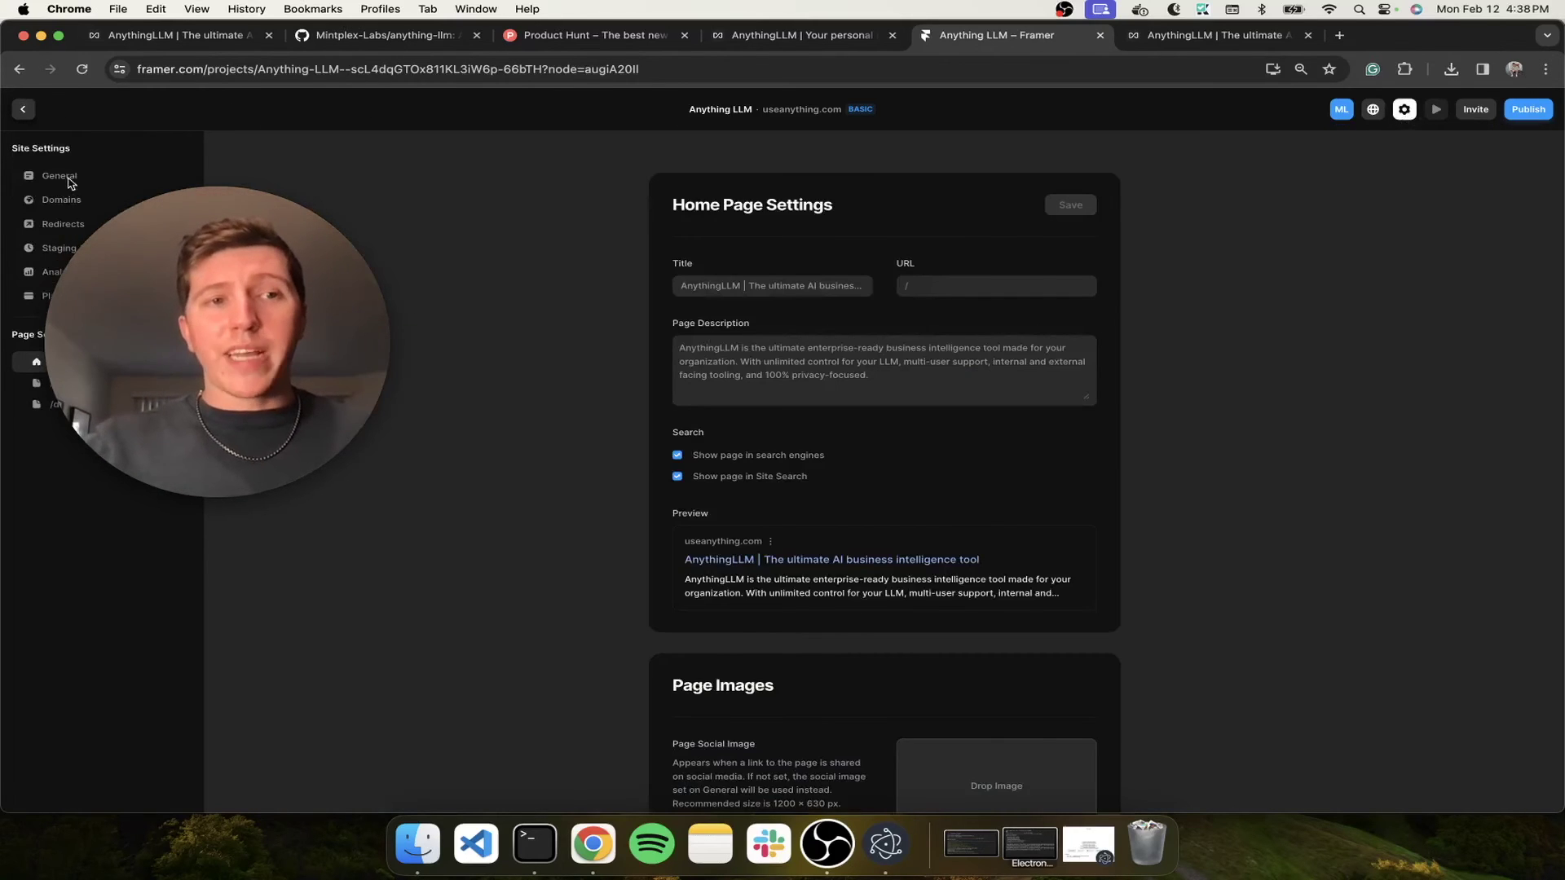
{"action": "left_click", "coordinate": [69, 177]}
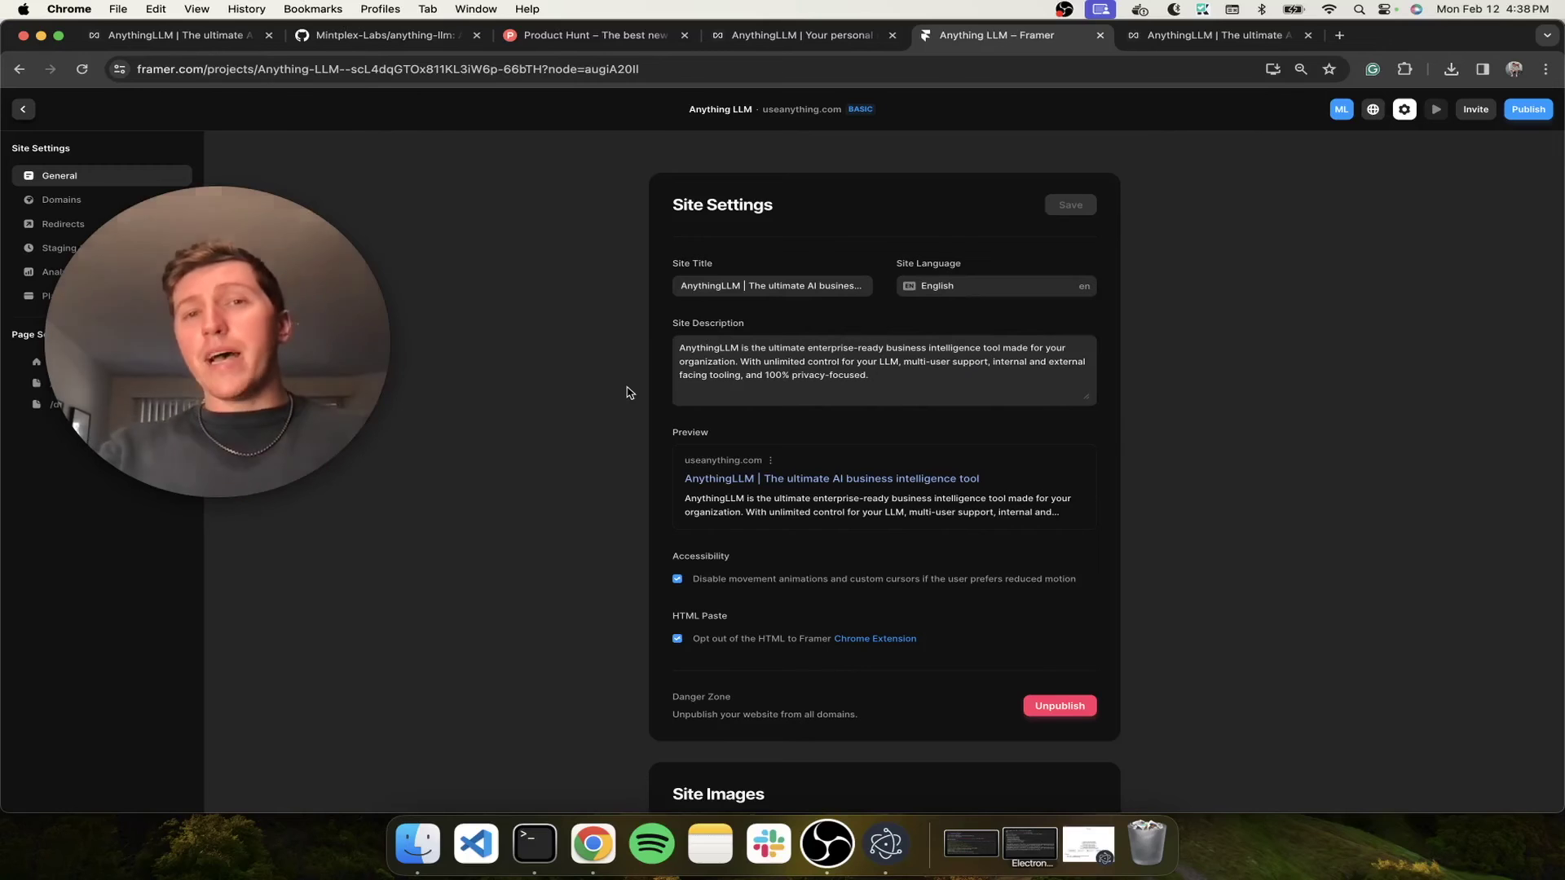
{"action": "scroll", "coordinate": [744, 414], "scroll_direction": "down", "scroll_amount": 20}
{"action": "left_click", "coordinate": [766, 633]}
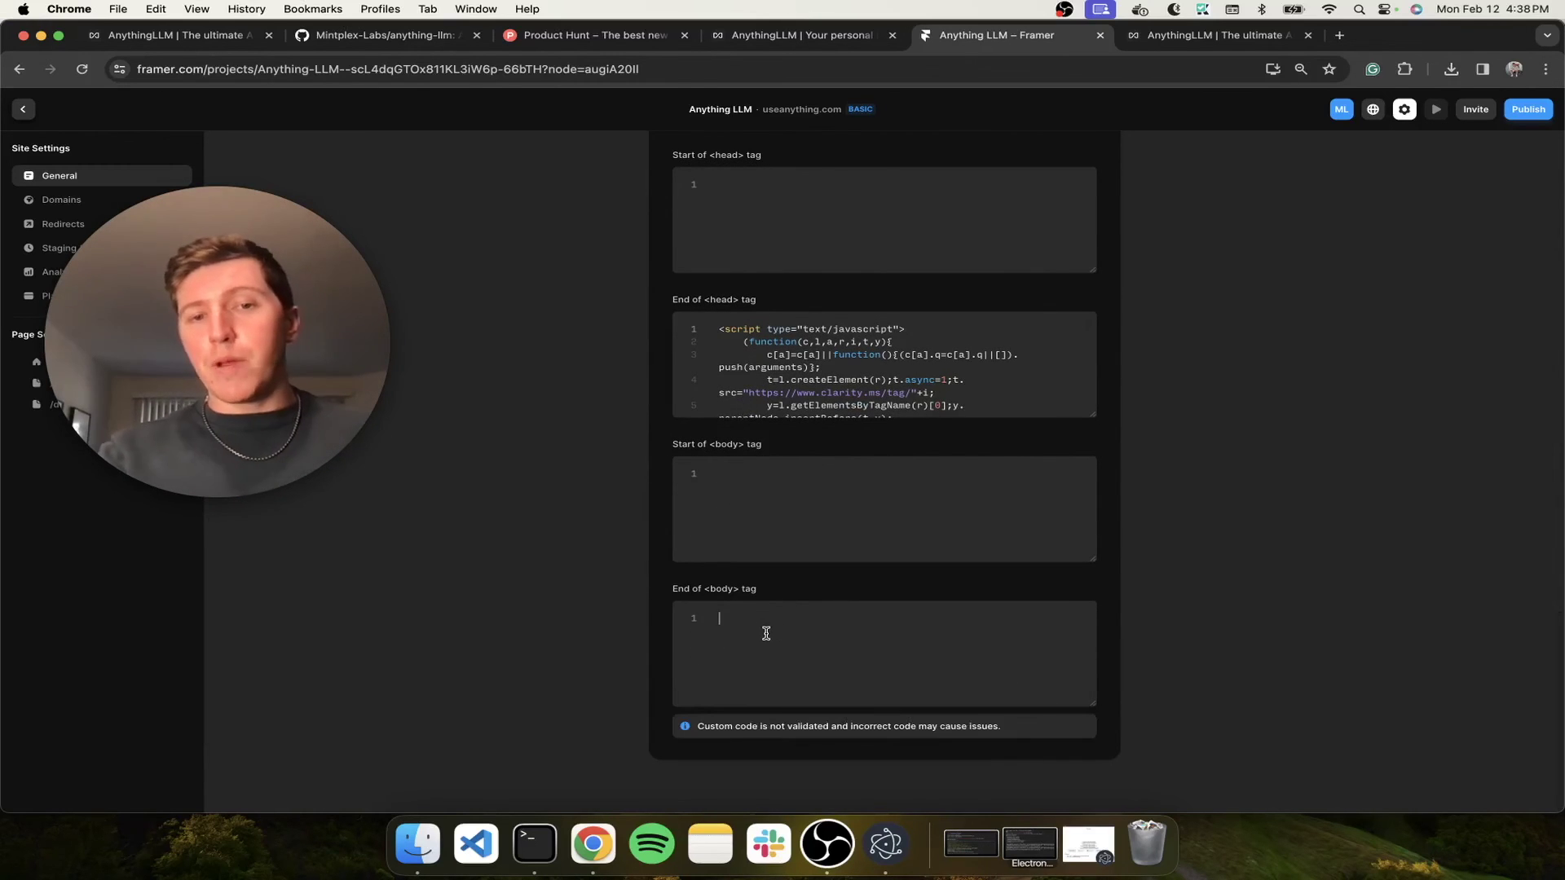
{"action": "key", "text": "super+v"}
{"action": "scroll", "coordinate": [815, 571], "scroll_direction": "up", "scroll_amount": 5}
{"action": "left_click", "coordinate": [1070, 323]}
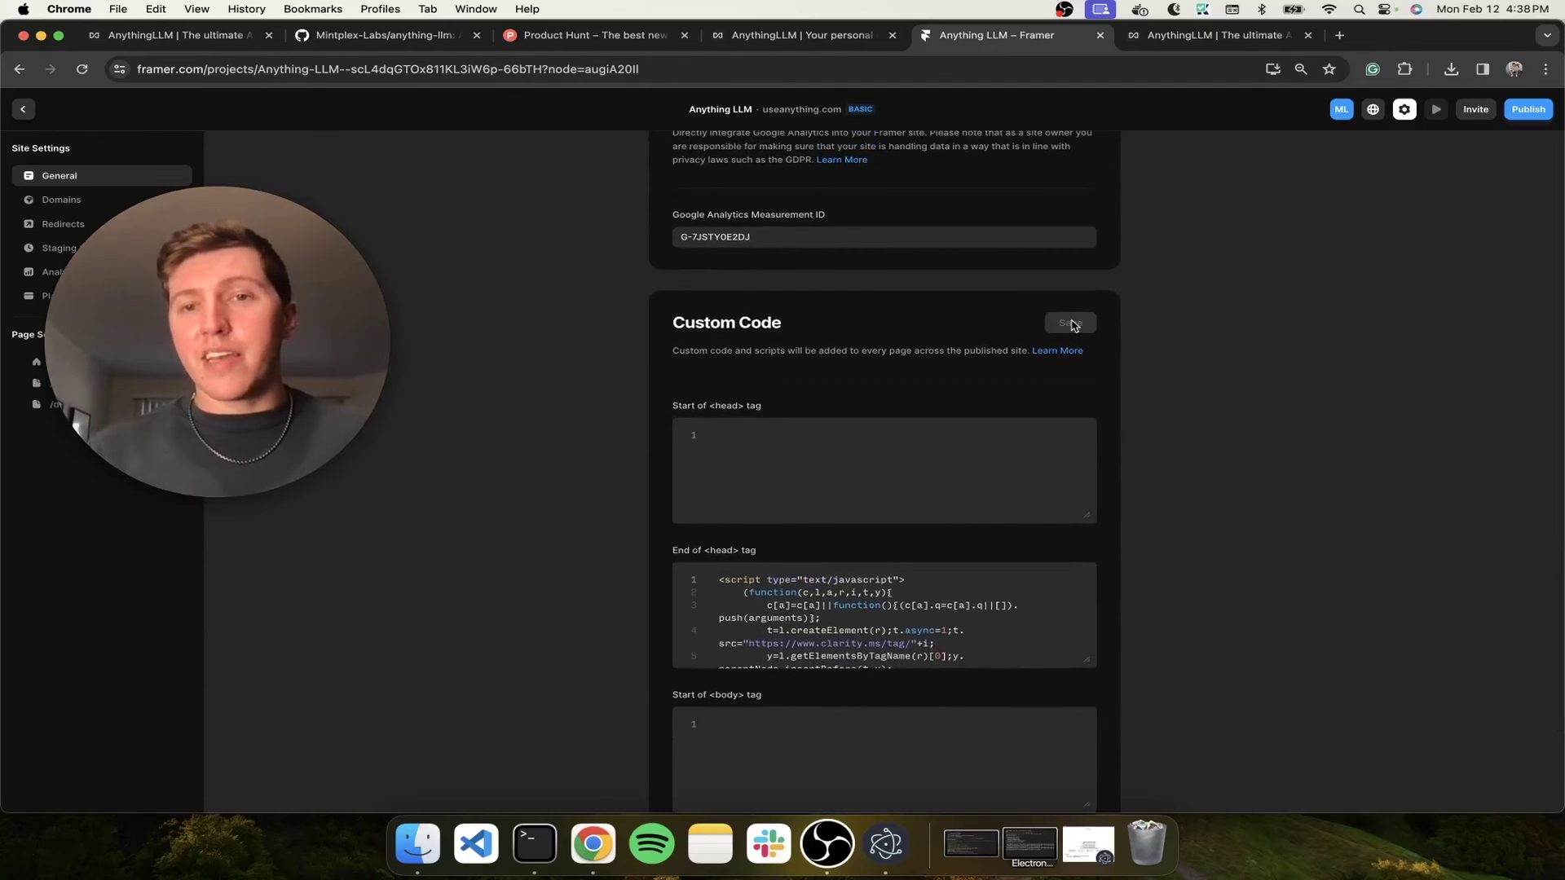
{"action": "left_click", "coordinate": [1526, 111]}
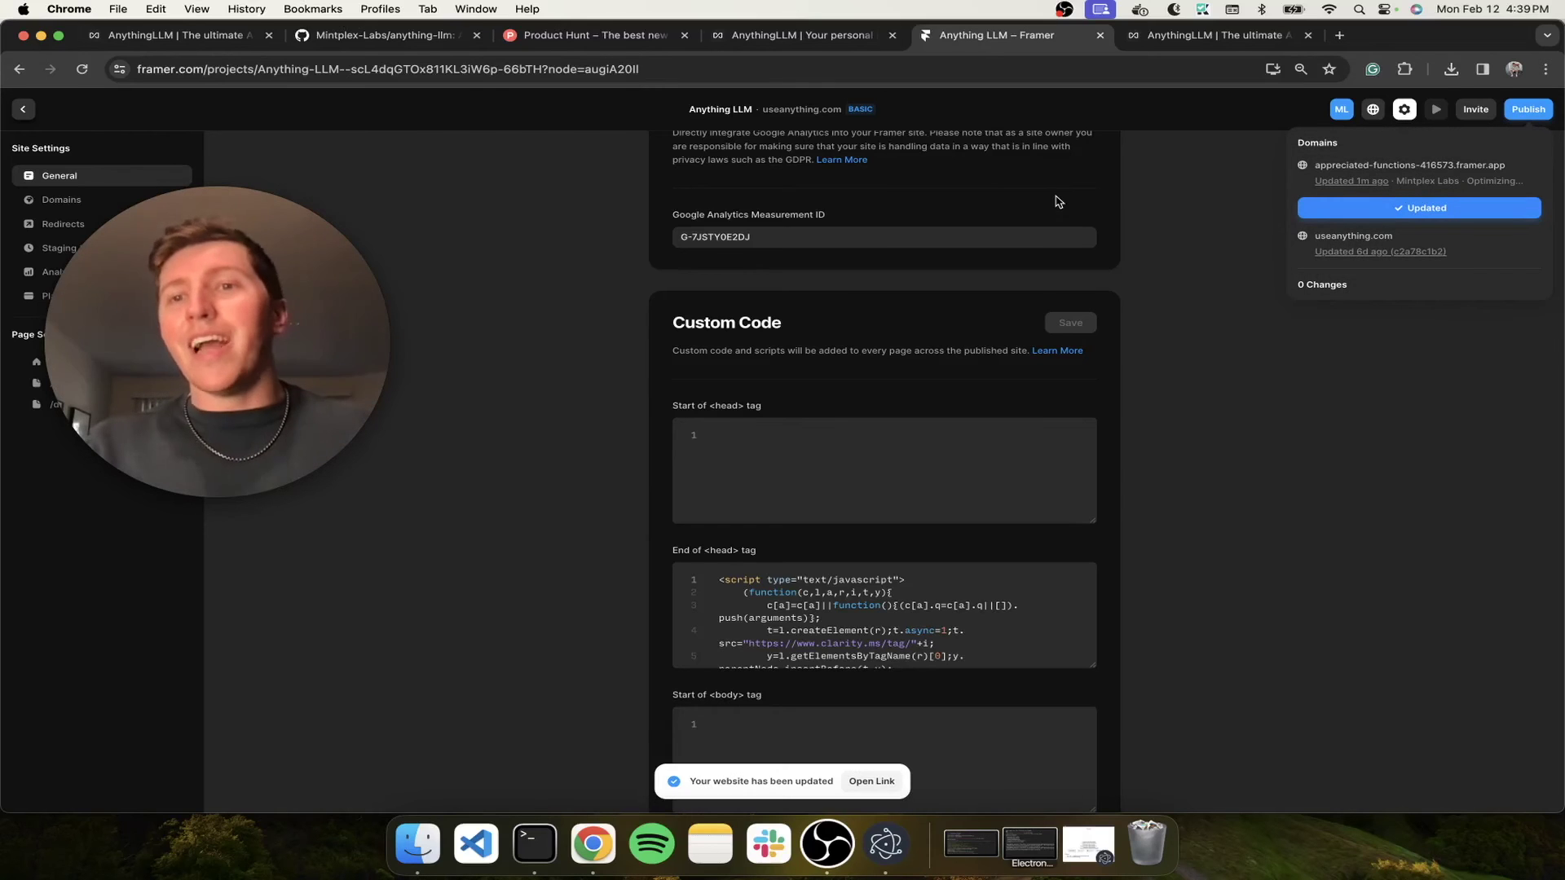
Step: Ask "What is AnythingLLM?" in the chat widget on the published Framer site and check the chat's extra options
{"action": "left_click", "coordinate": [1214, 35]}
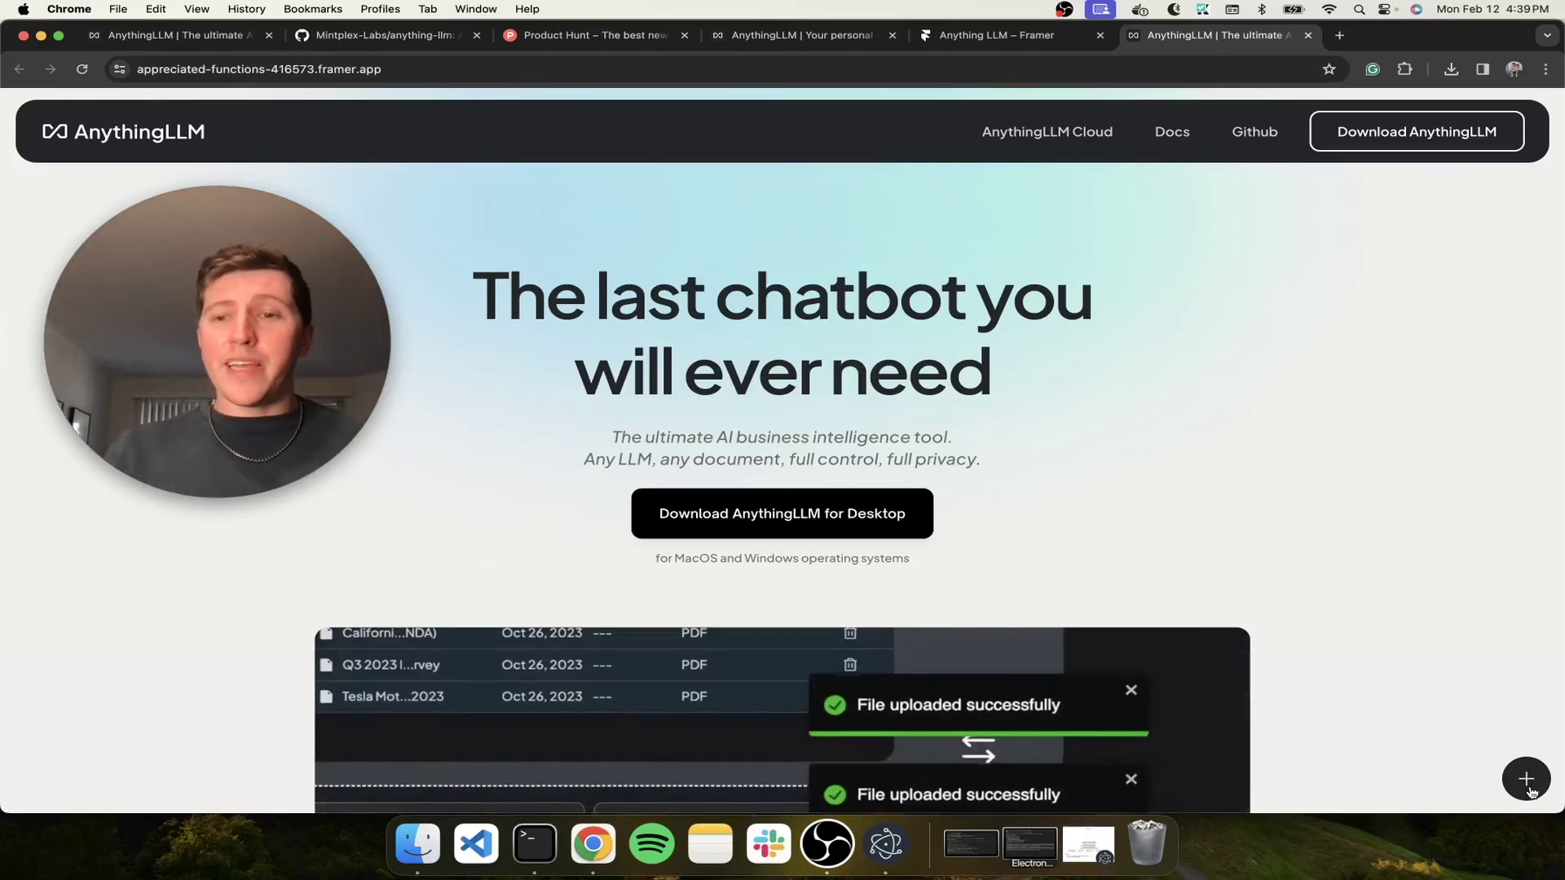
{"action": "left_click", "coordinate": [1528, 783]}
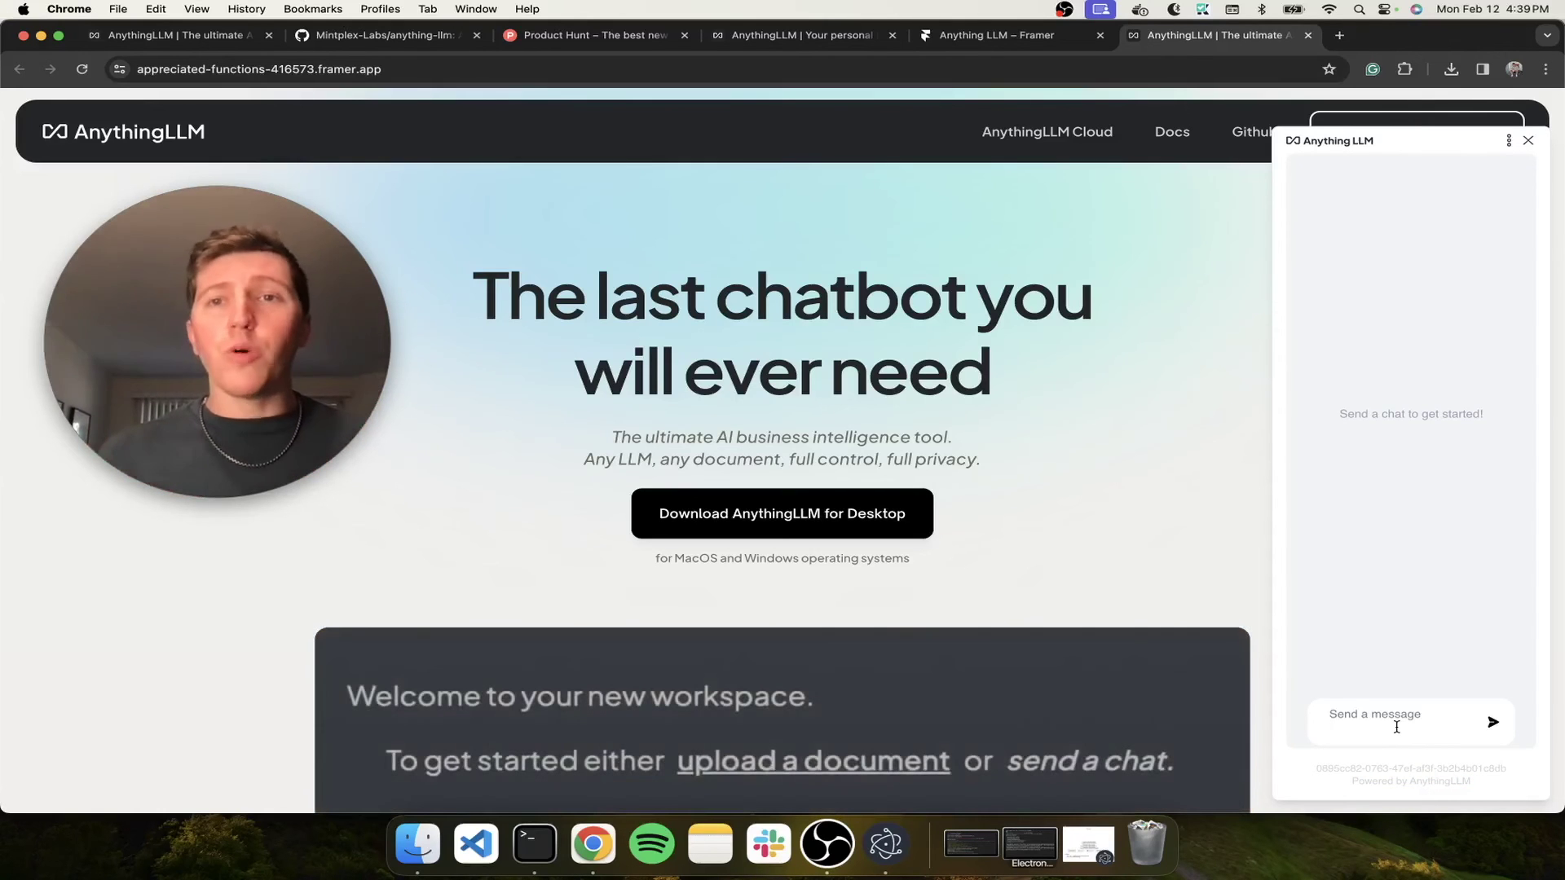
{"action": "left_click", "coordinate": [1396, 727]}
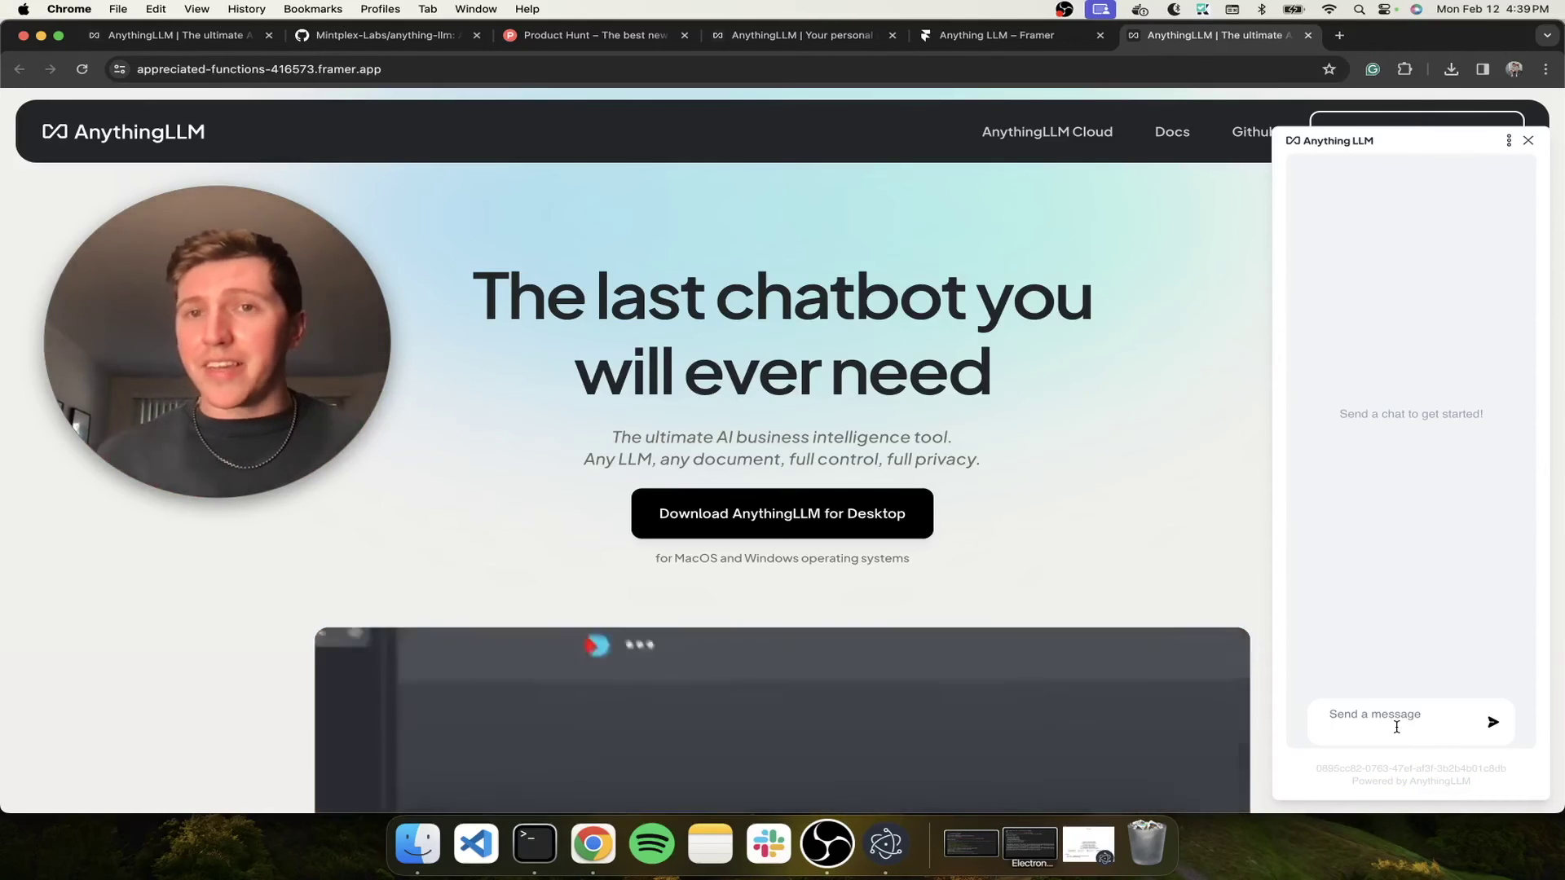
{"action": "type", "text": "What is AnythingLLM?"}
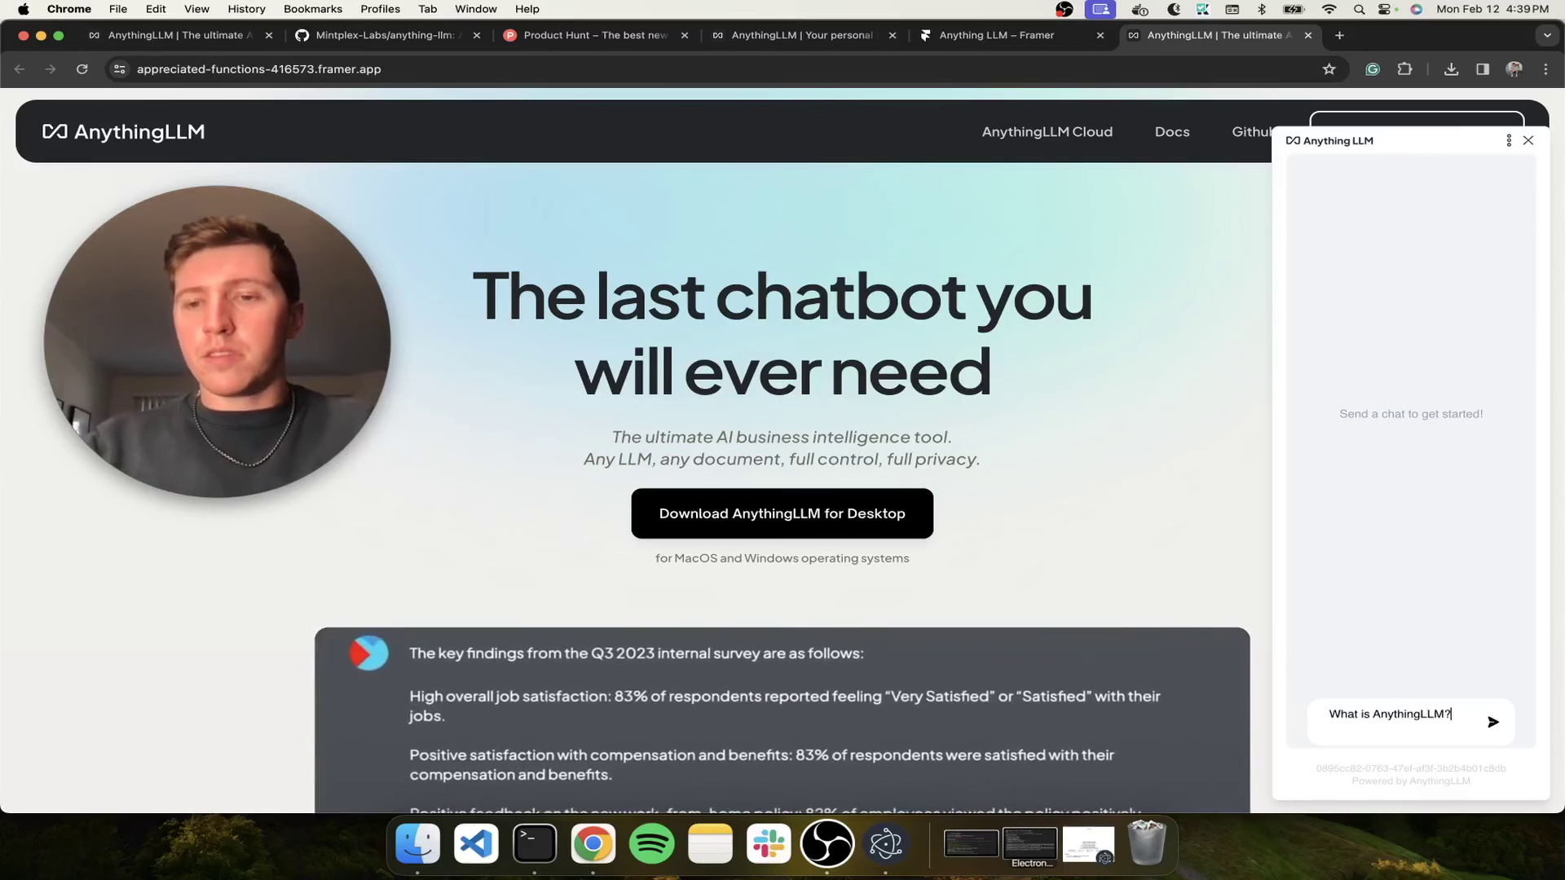
{"action": "key", "text": "Return"}
{"action": "key", "text": "Return"}
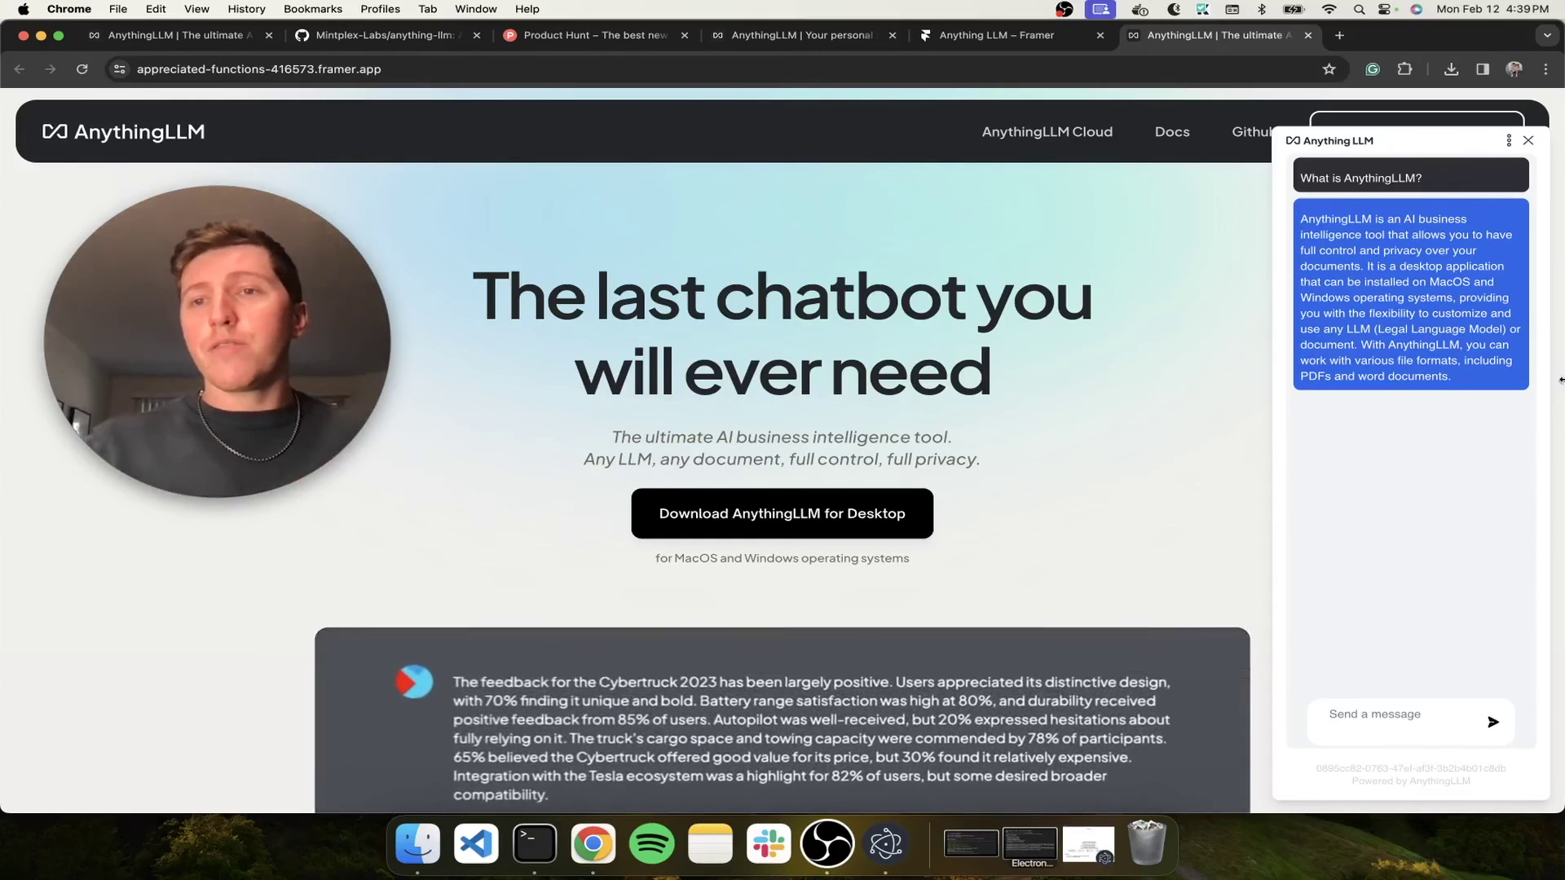
{"action": "left_click", "coordinate": [1508, 144]}
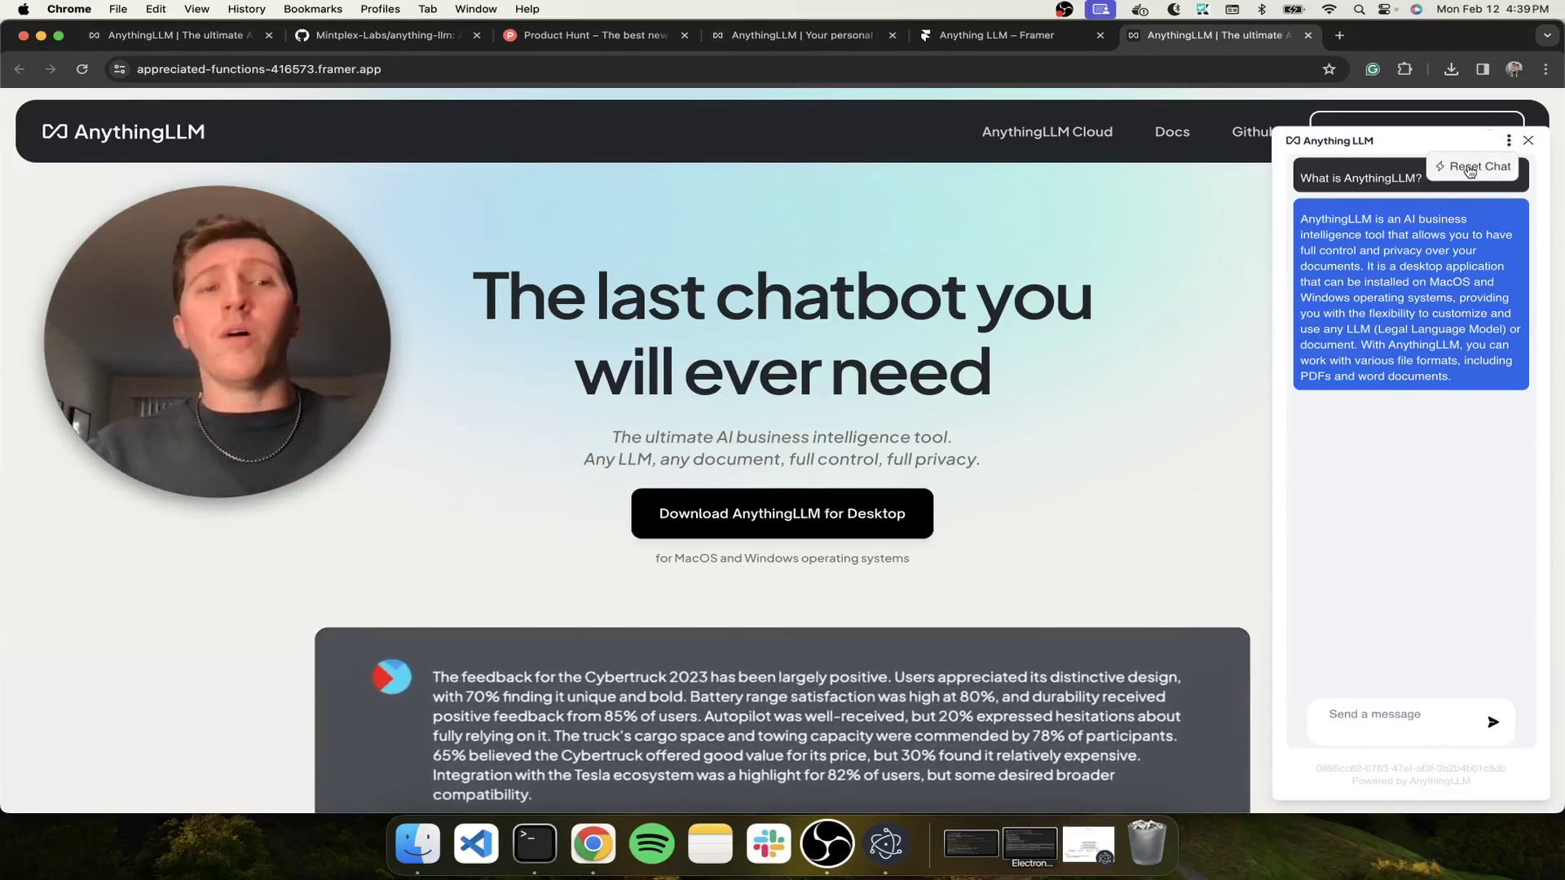
{"action": "left_click", "coordinate": [1508, 143]}
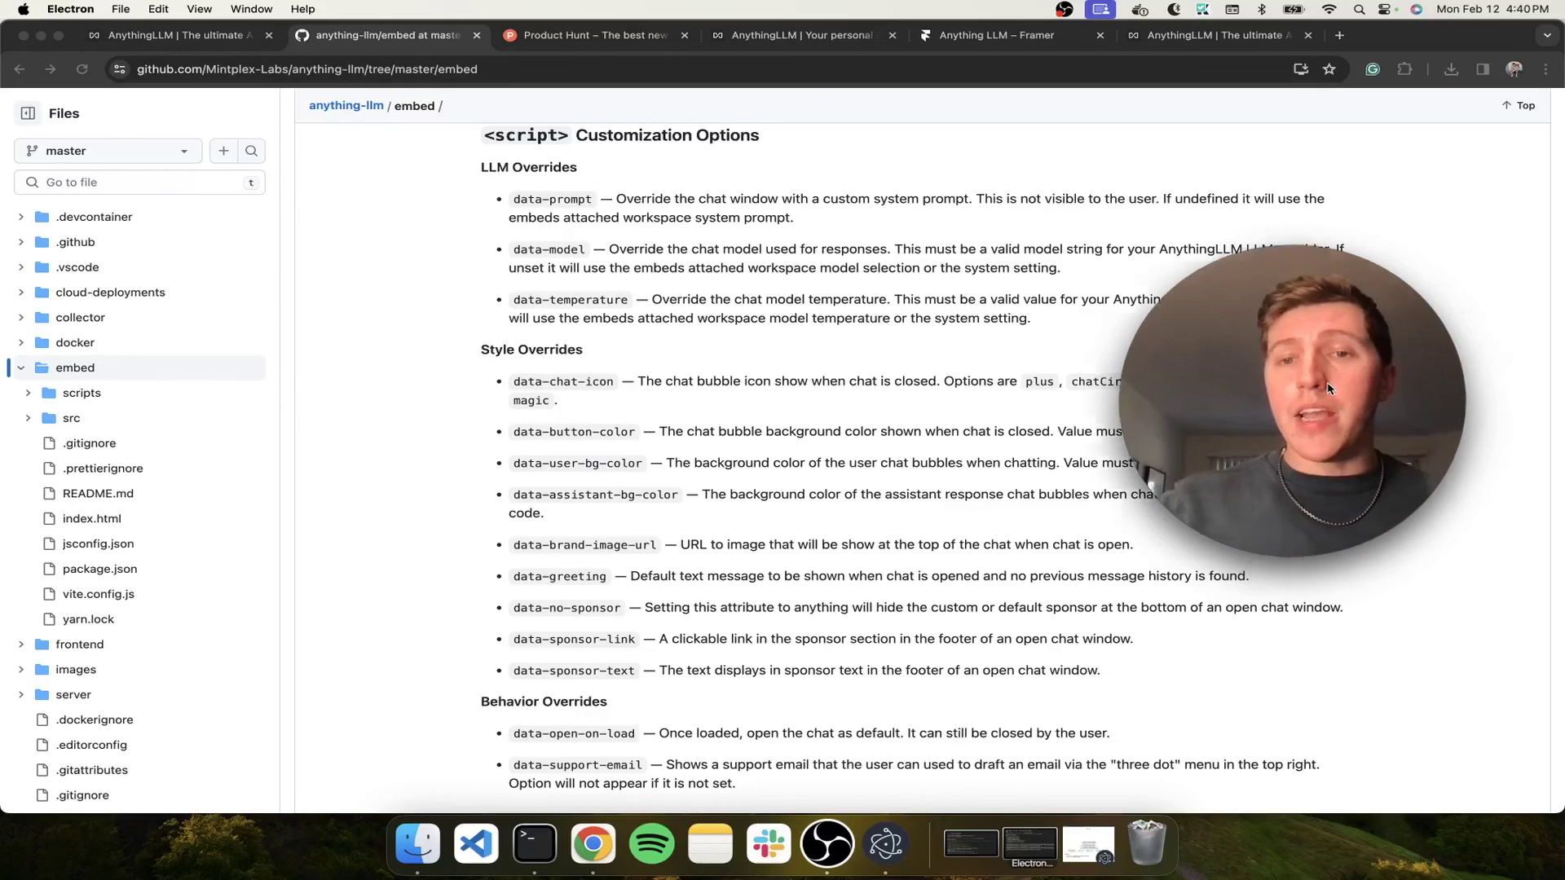
Step: Review the script and iframe customization options in the anything-llm embed documentation on GitHub
{"action": "left_click_drag", "start_coordinate": [1337, 393], "coordinate": [928, 194]}
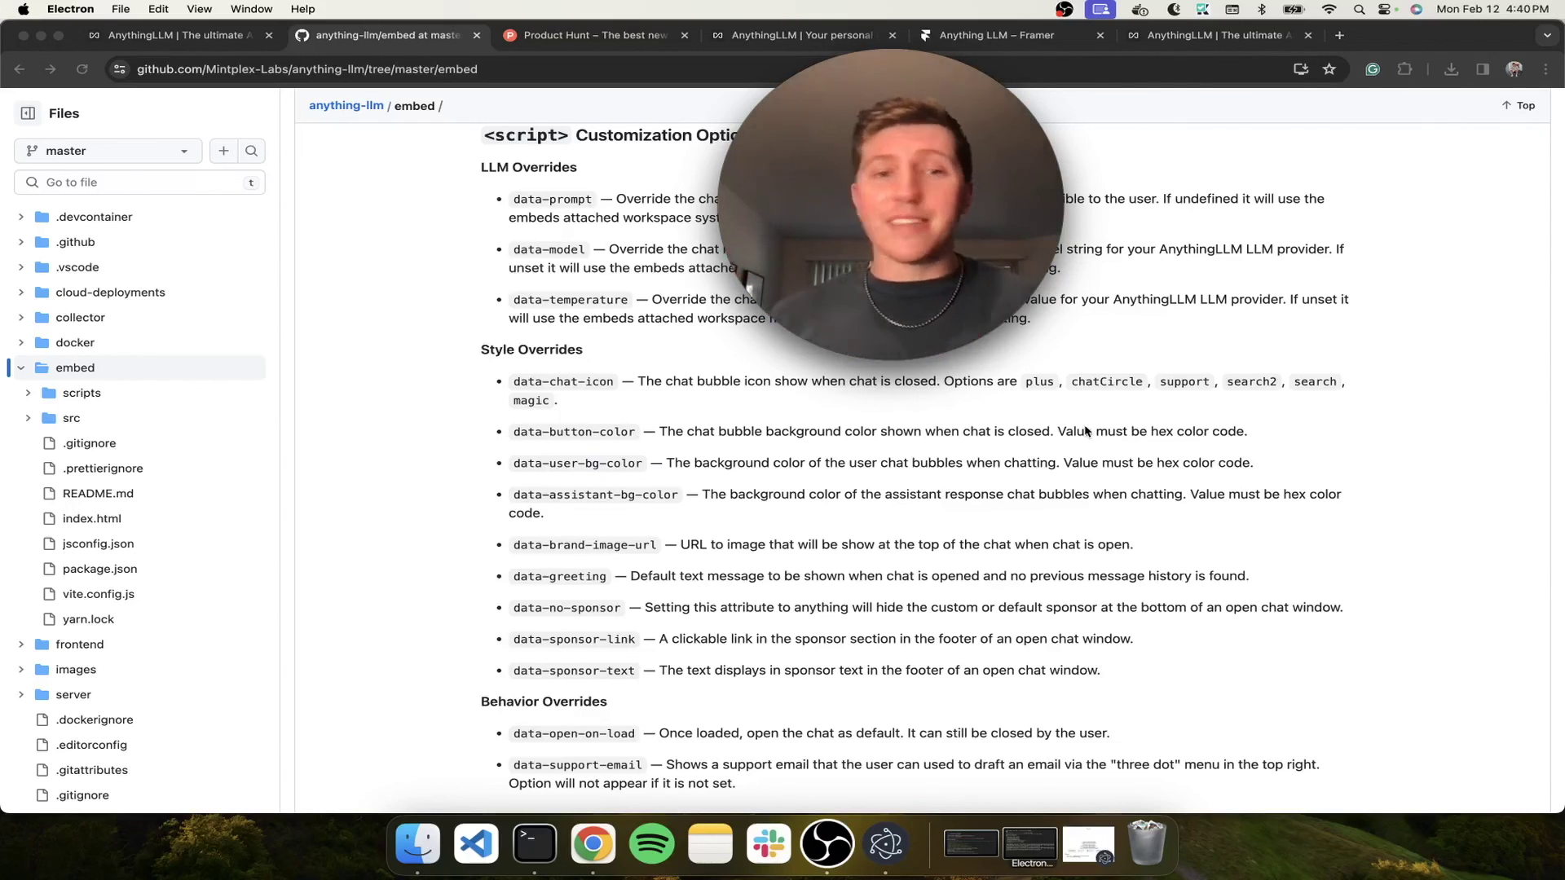
{"action": "scroll", "coordinate": [717, 581], "scroll_direction": "down", "scroll_amount": 5}
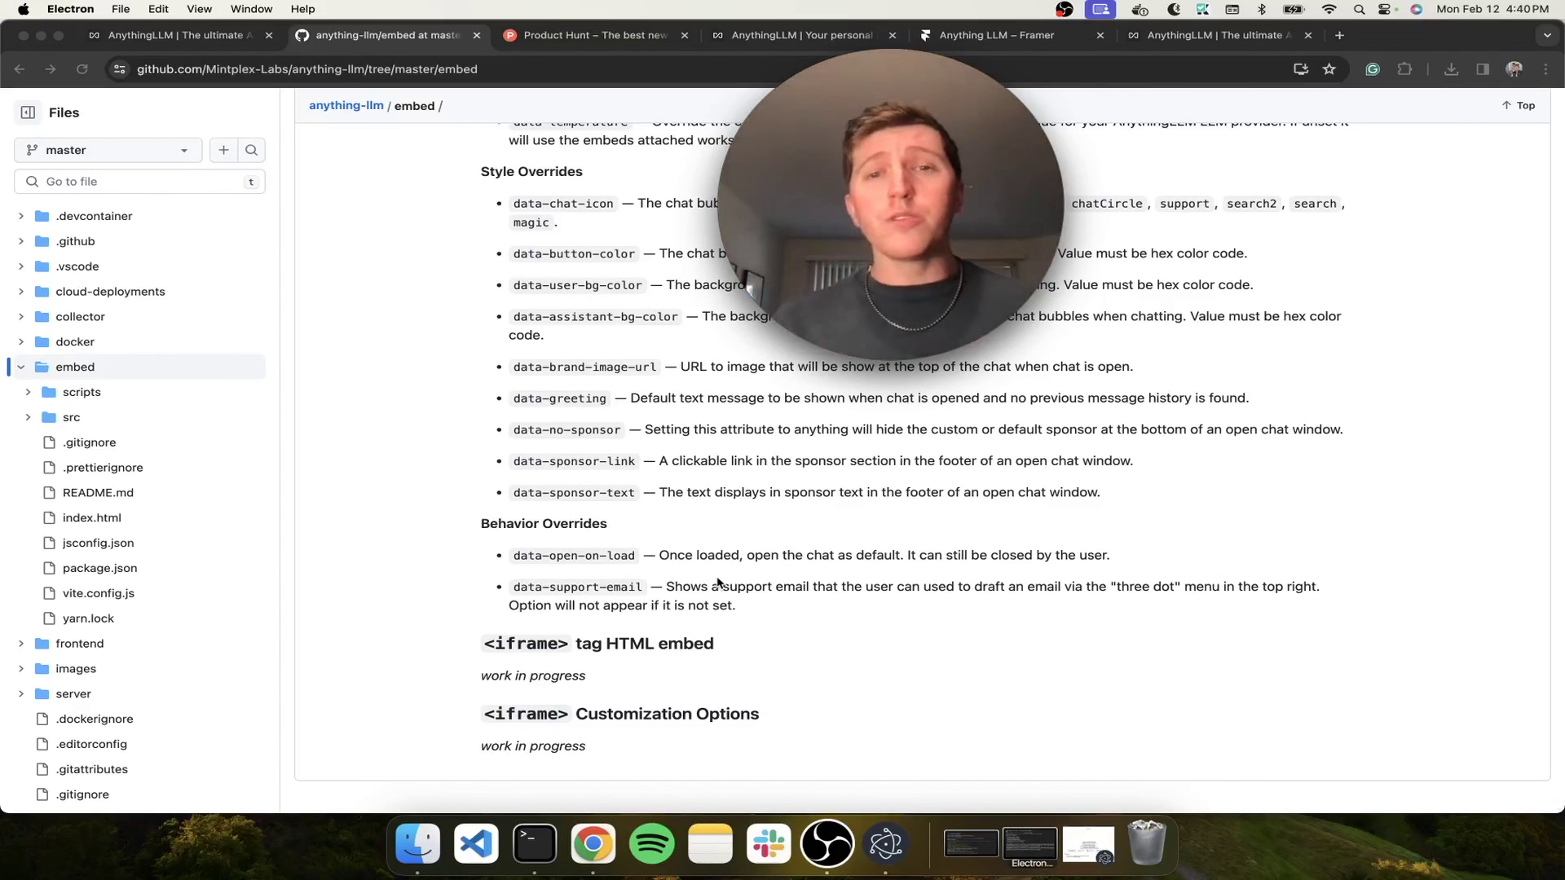